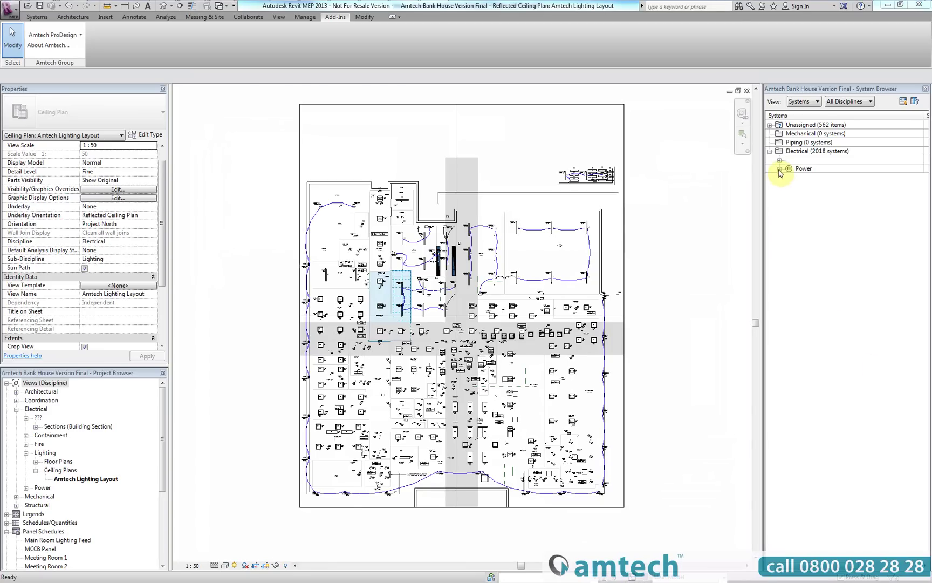
Inspect circuit 1 (load MR1) of Main Room Lighting Feed: 20.00 A, 2190 VA, XHHW wire.
left_click(780, 169)
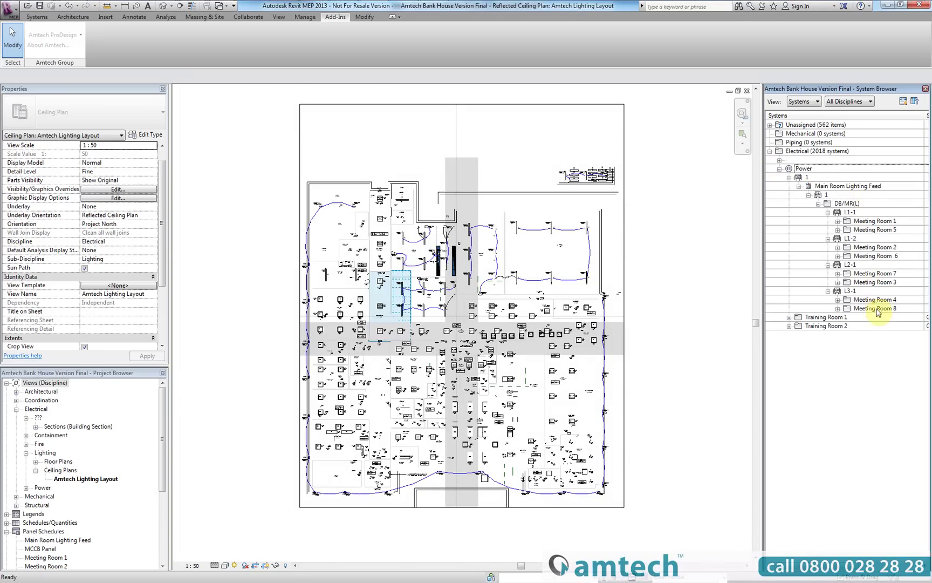
left_click(832, 195)
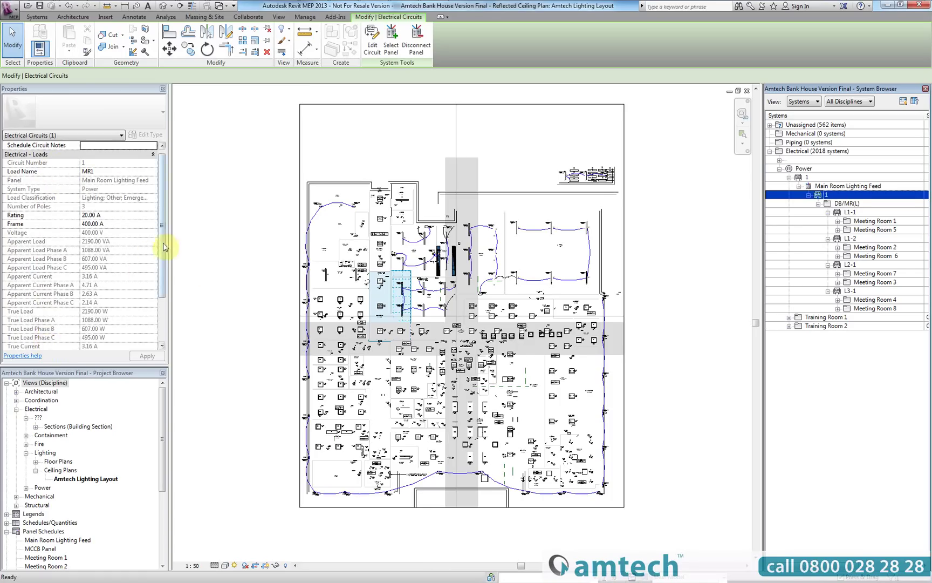
left_click_drag(164, 247, 161, 291)
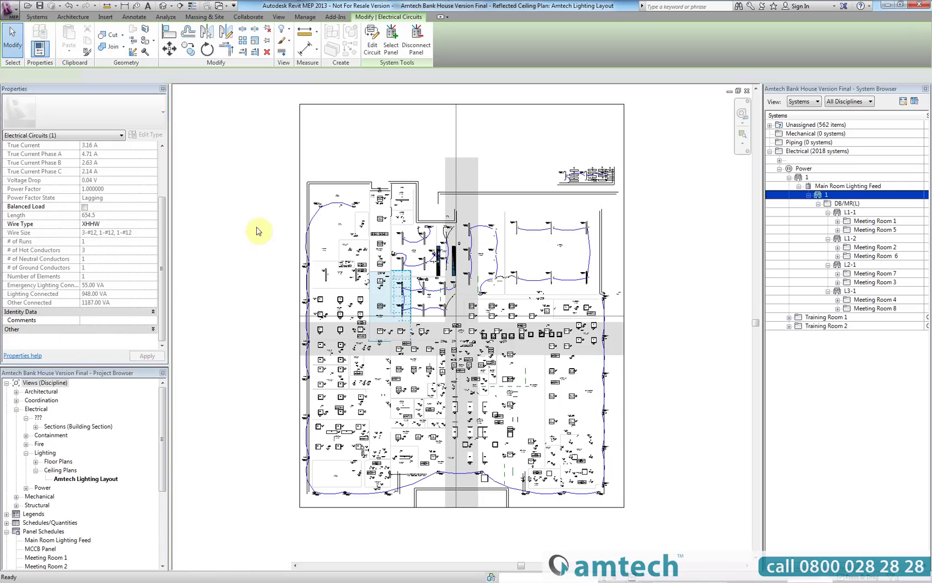
Start the ProDesign export with Main Room Lighting Feed selected and its systems fully expanded.
left_click(336, 17)
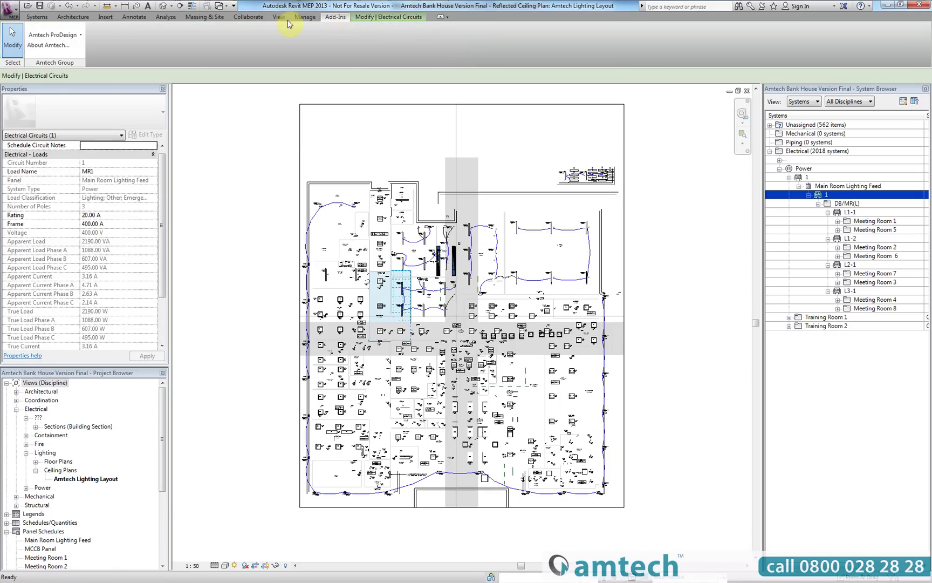
left_click(66, 35)
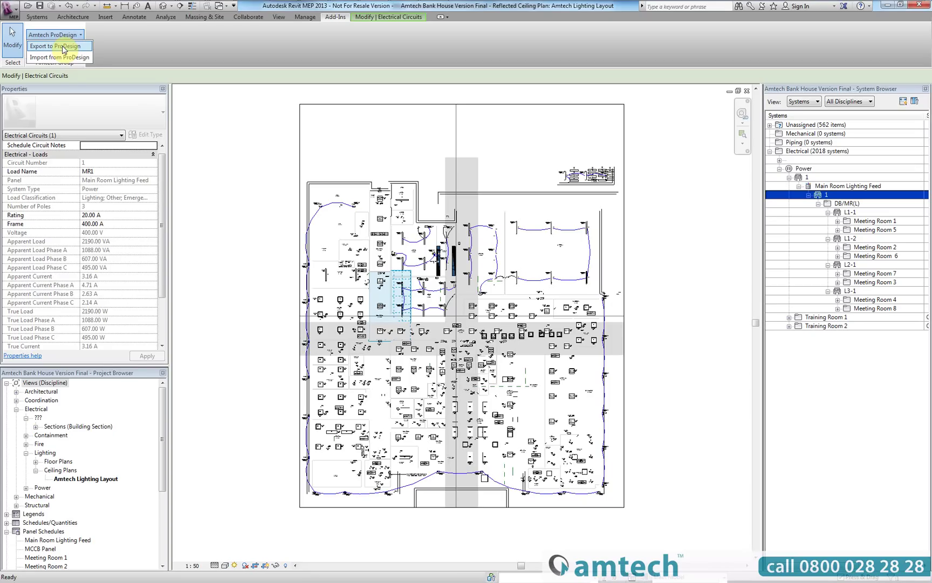
left_click(63, 47)
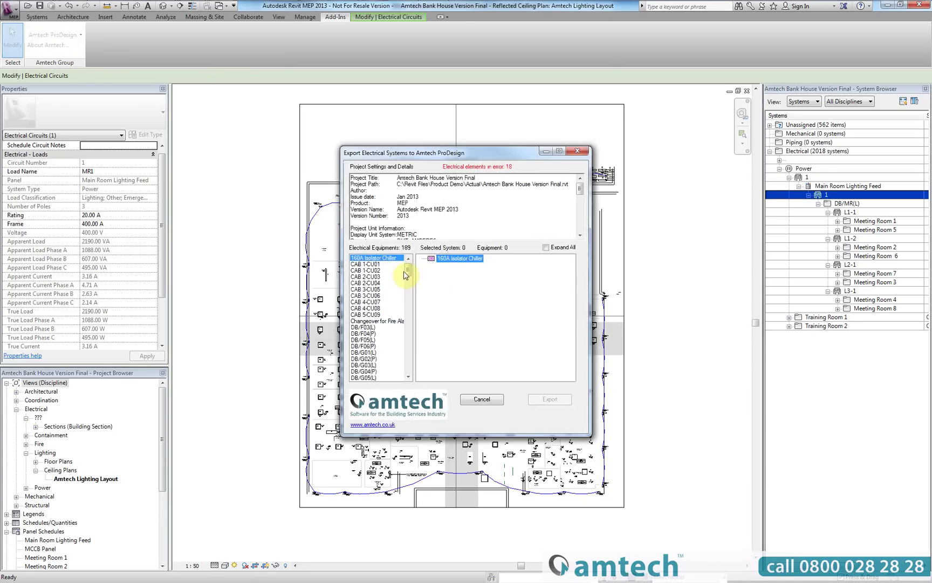
left_click(406, 269)
left_click_drag(406, 294, 411, 356)
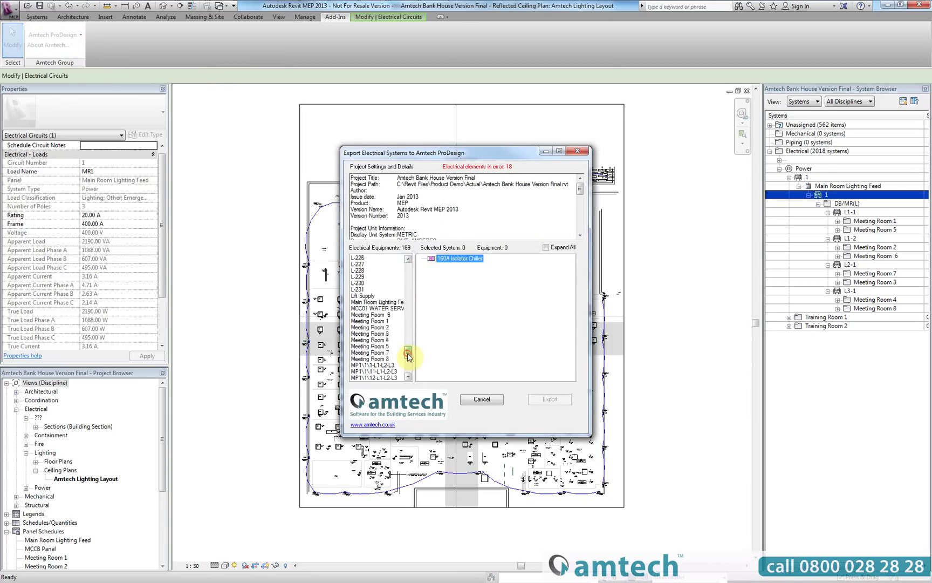
left_click(379, 302)
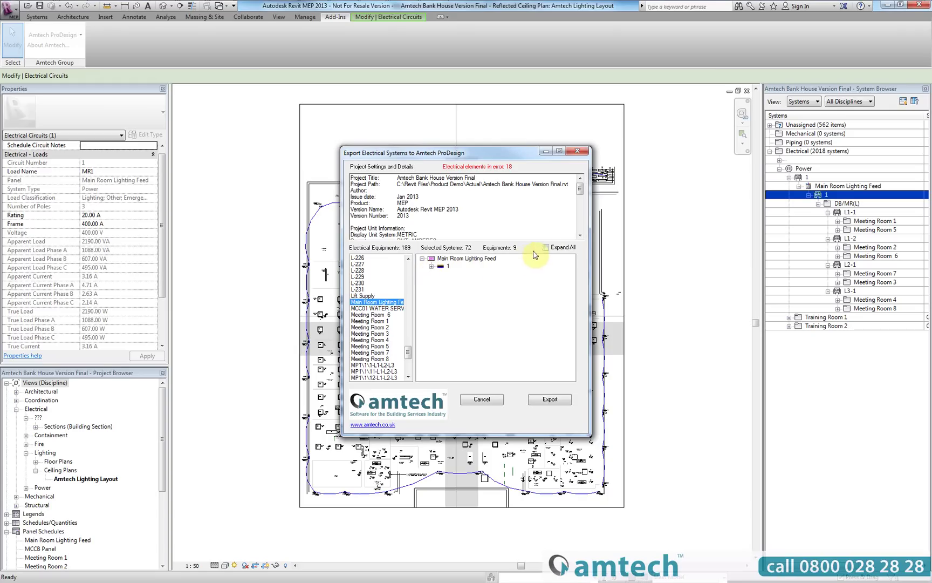
left_click(546, 247)
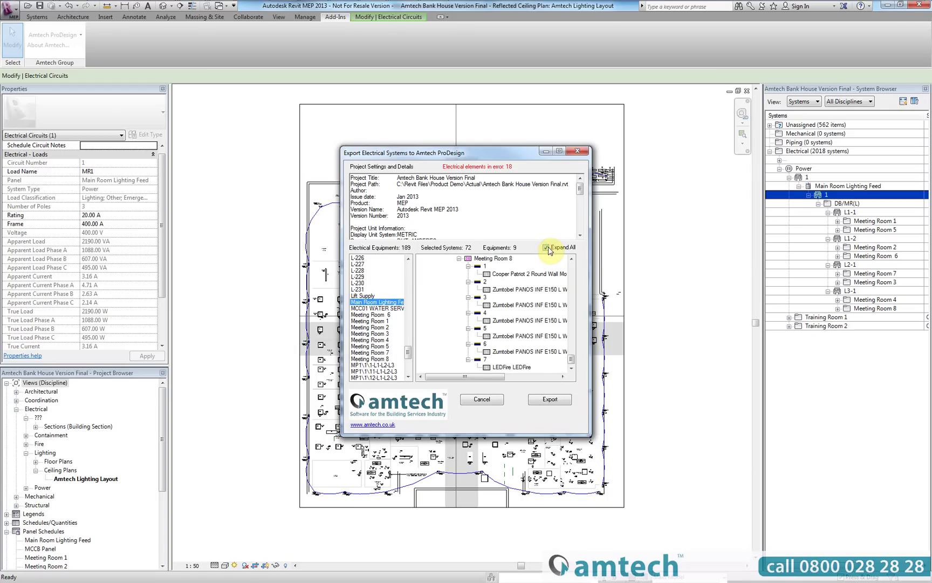
left_click_drag(571, 359, 567, 264)
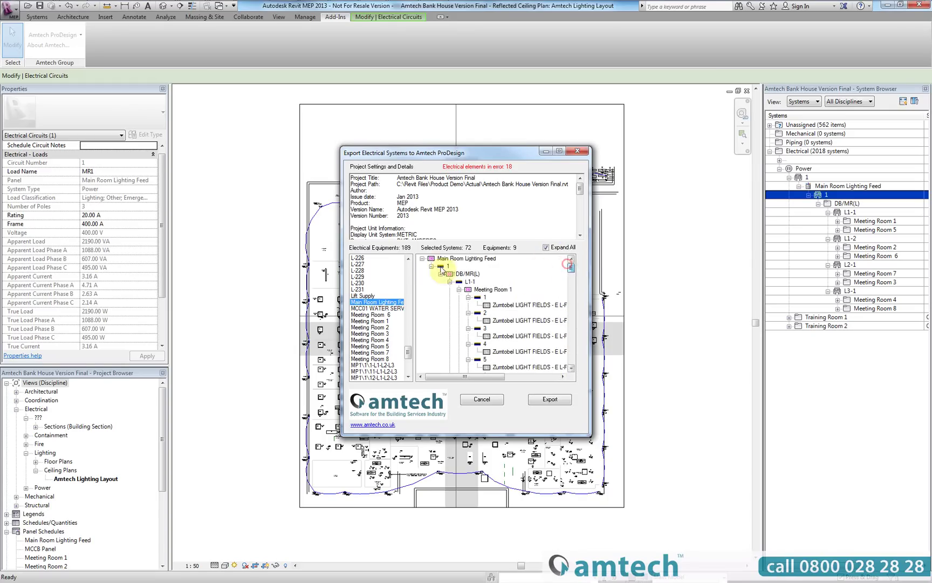
Export despite the 18 errors, saving as Amtech Bank House Version Final.MEP2PD.
left_click(541, 401)
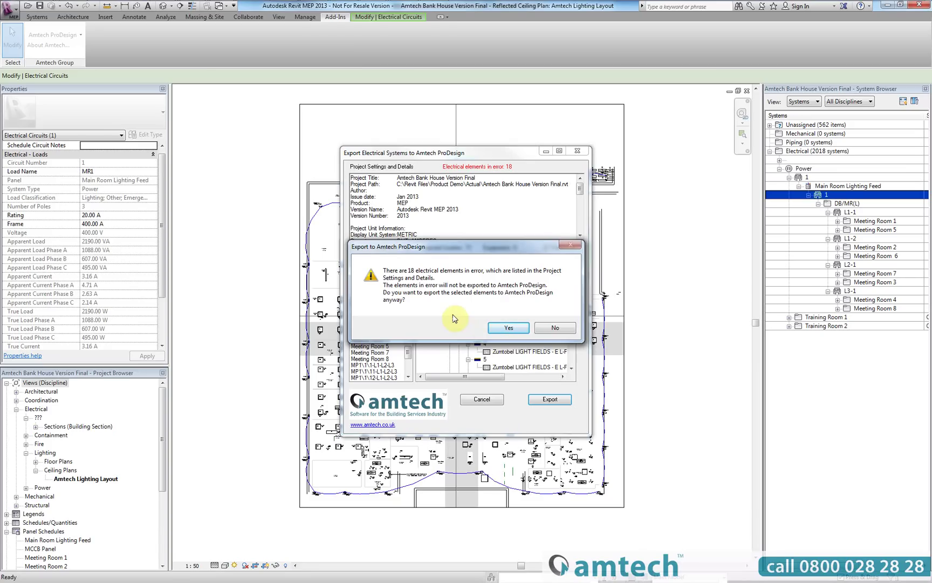
left_click(508, 327)
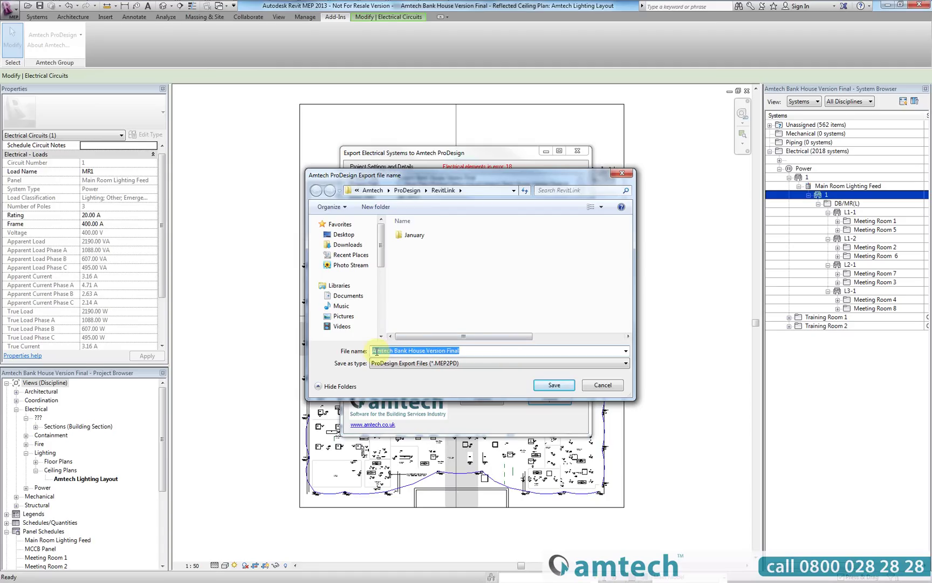
left_click(551, 385)
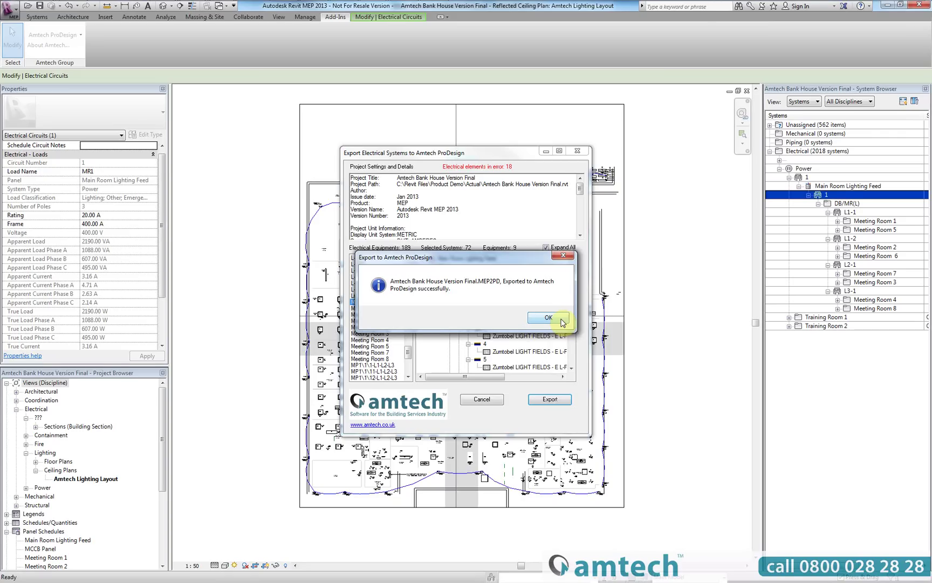
left_click(562, 322)
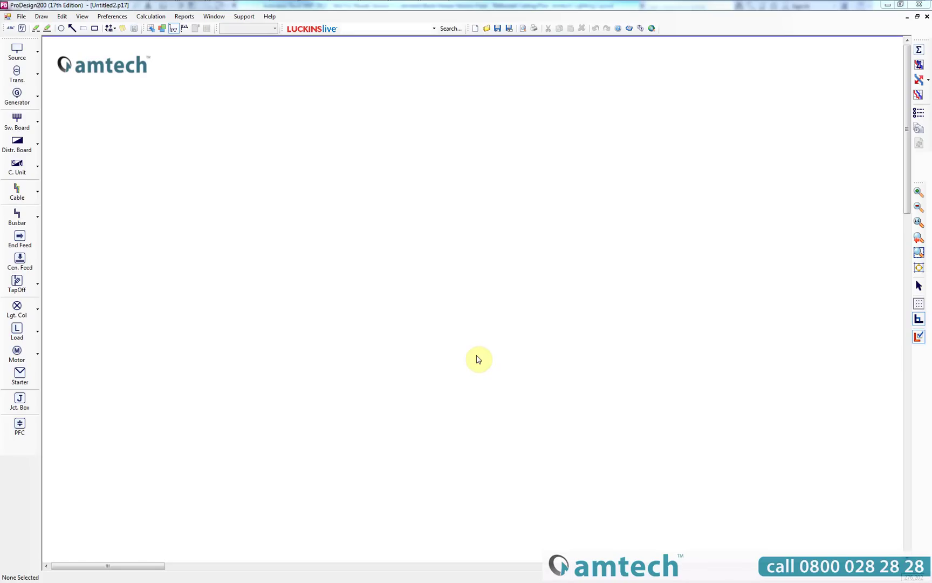
Import Amtech Bank House Version Final.MEP2PD from Revit and save it as Amtech Bank House Version Final.p17.
left_click(23, 17)
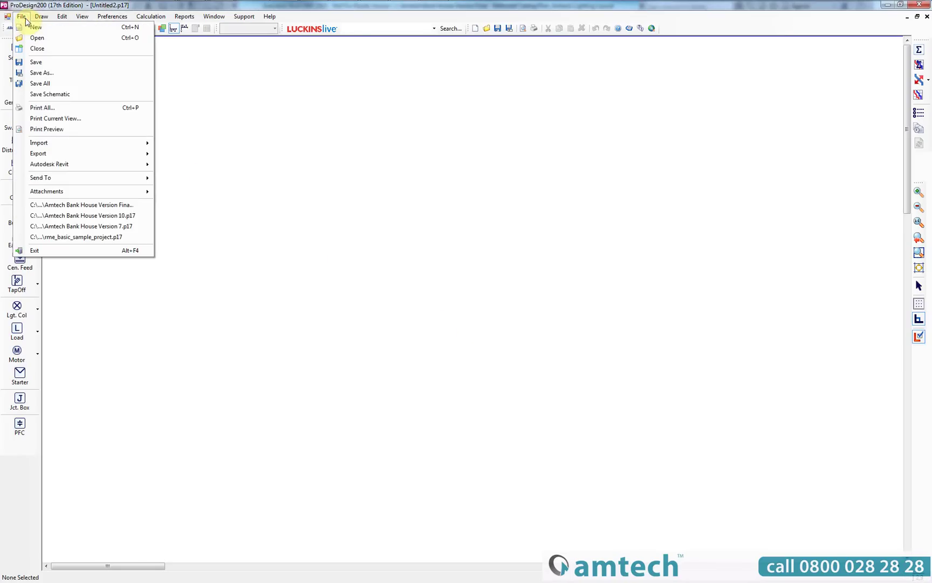
mouse_move(51, 166)
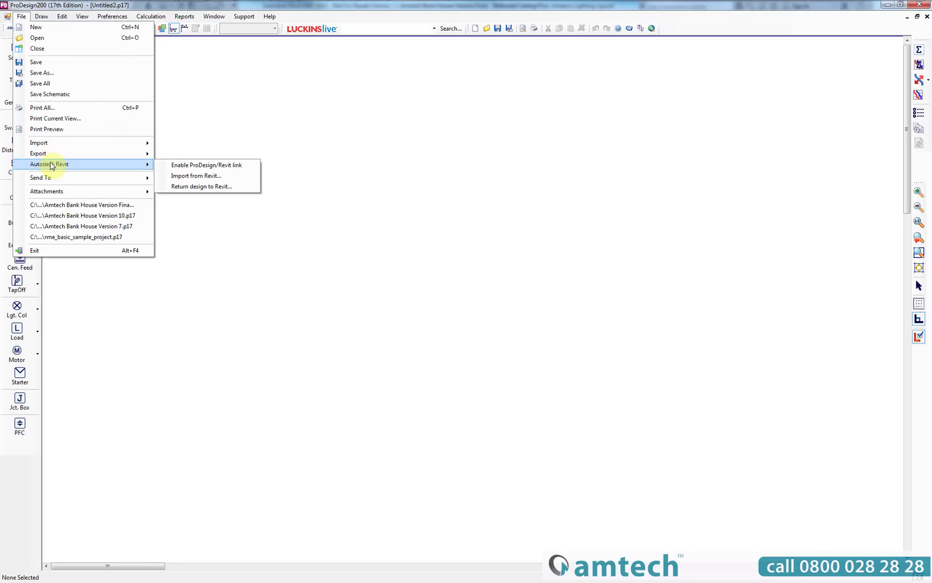
left_click(182, 177)
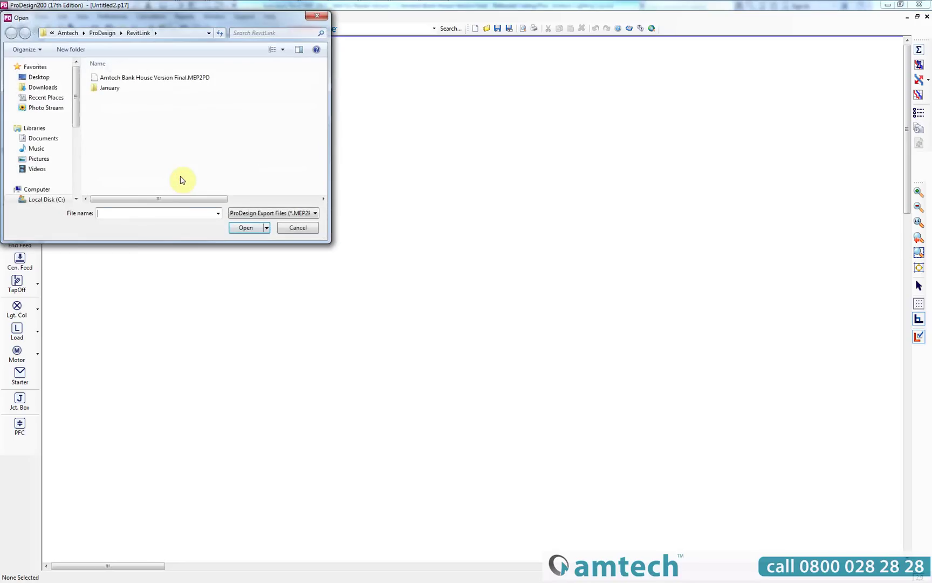
left_click(152, 82)
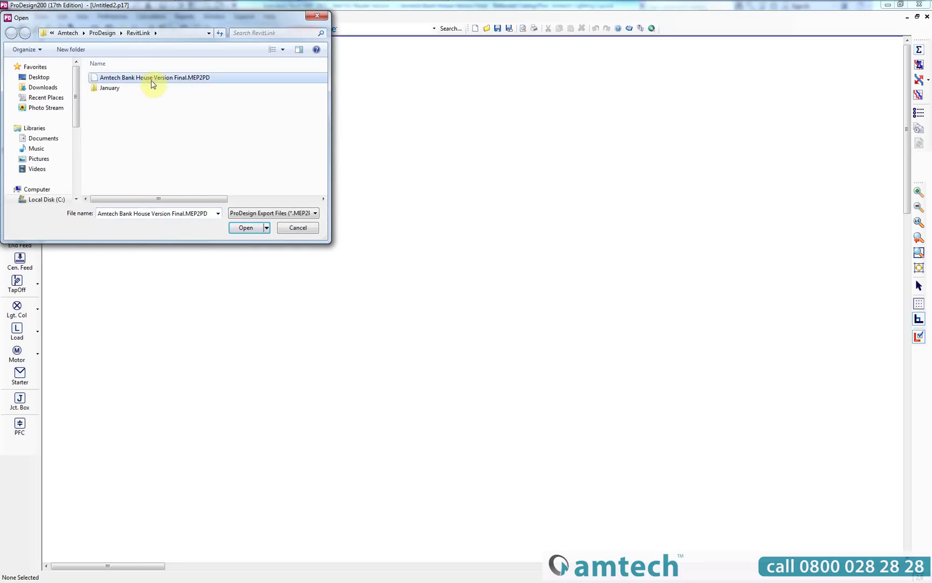
left_click(245, 229)
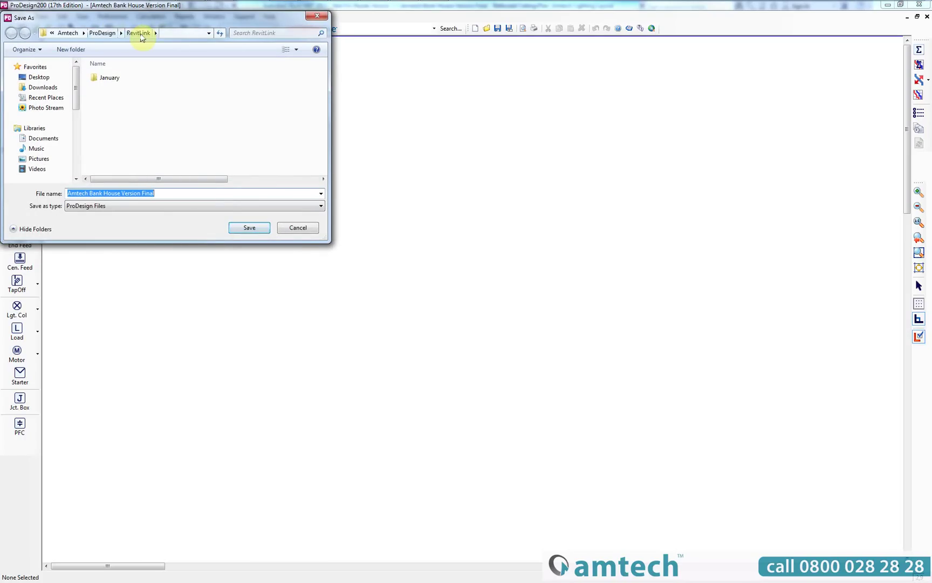
left_click(250, 228)
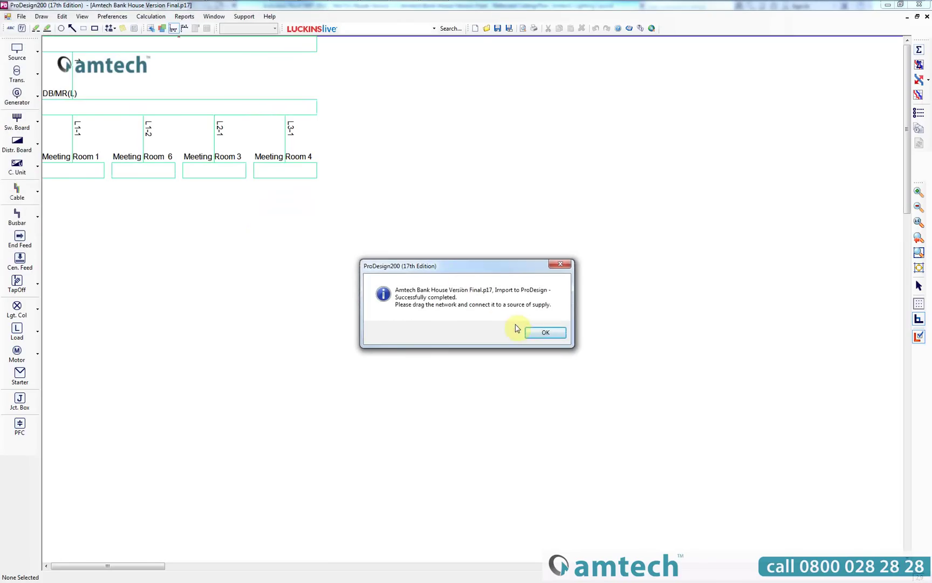
left_click(545, 334)
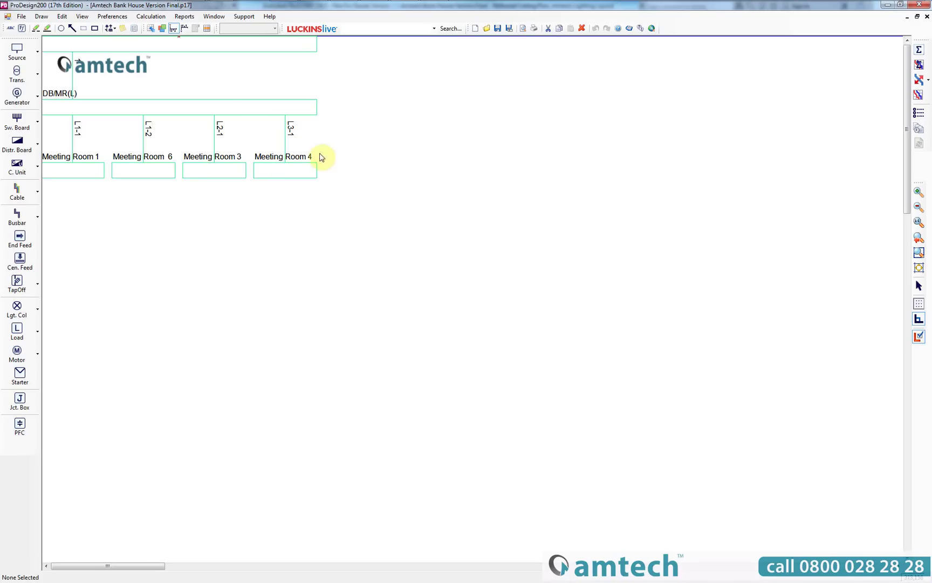
Move the imported circuit network to the middle of the canvas.
left_click(196, 44)
left_click_drag(197, 43, 359, 178)
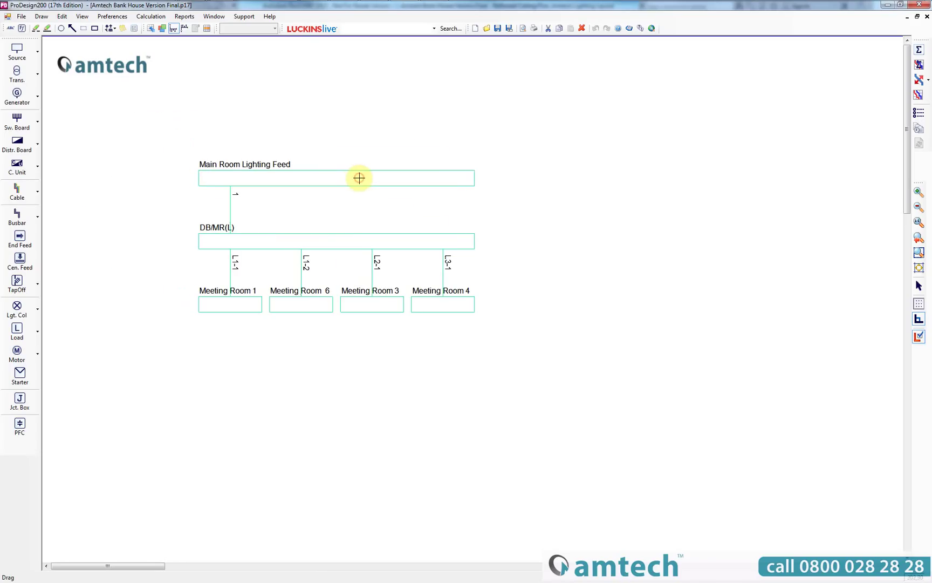
left_click(363, 133)
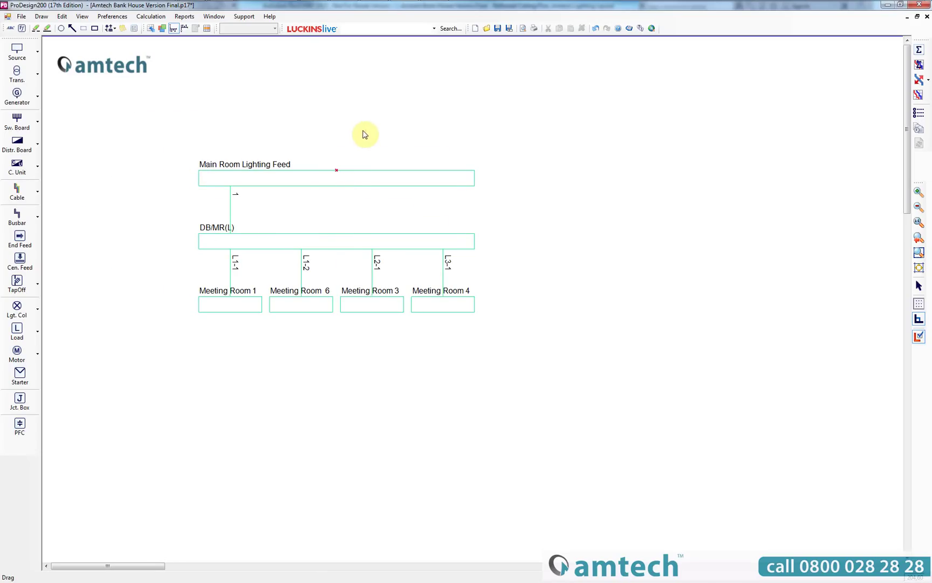
left_click(20, 52)
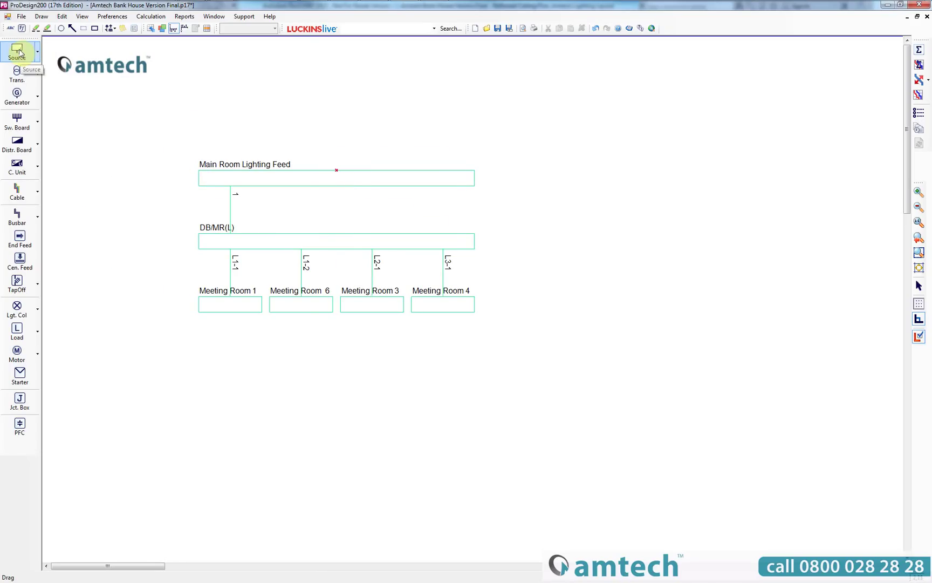
Place a TN supply source, Source-1, on Main Room Lighting Feed and select its cable to DB/MR(L).
left_click(19, 51)
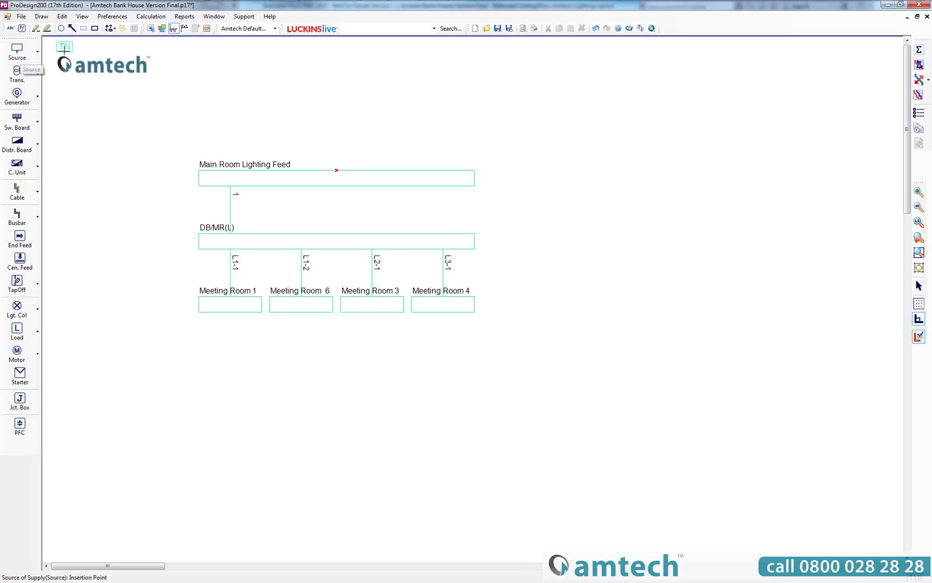
left_click(347, 168)
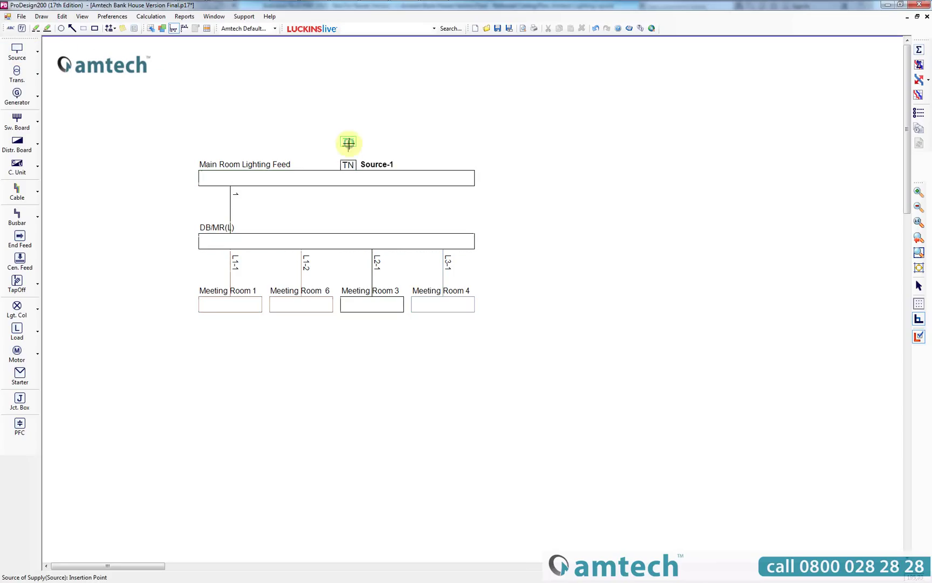
key("Escape")
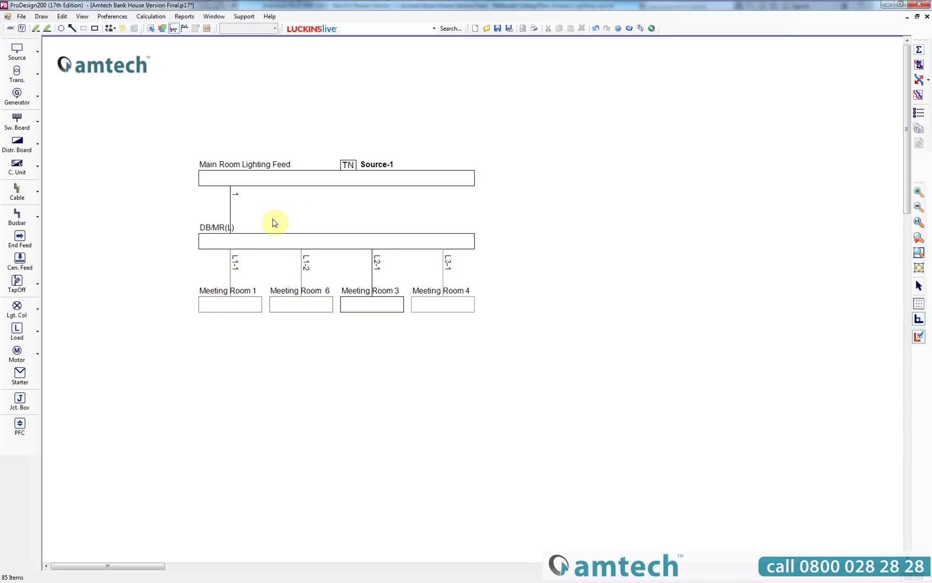
left_click(230, 208)
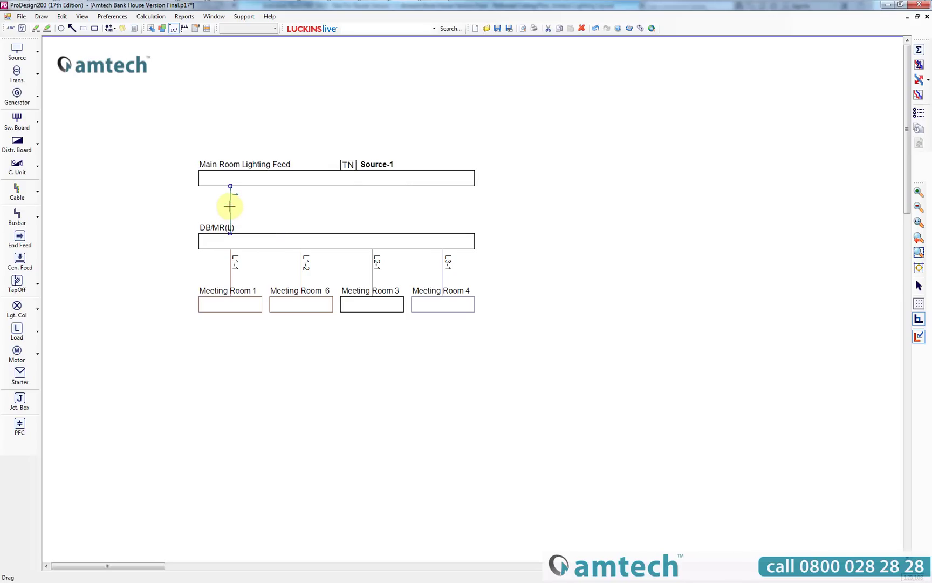
Name the feed cable 'Feed to DB/MR1' and change its length from 0.7 to 10 m.
double_click(230, 208)
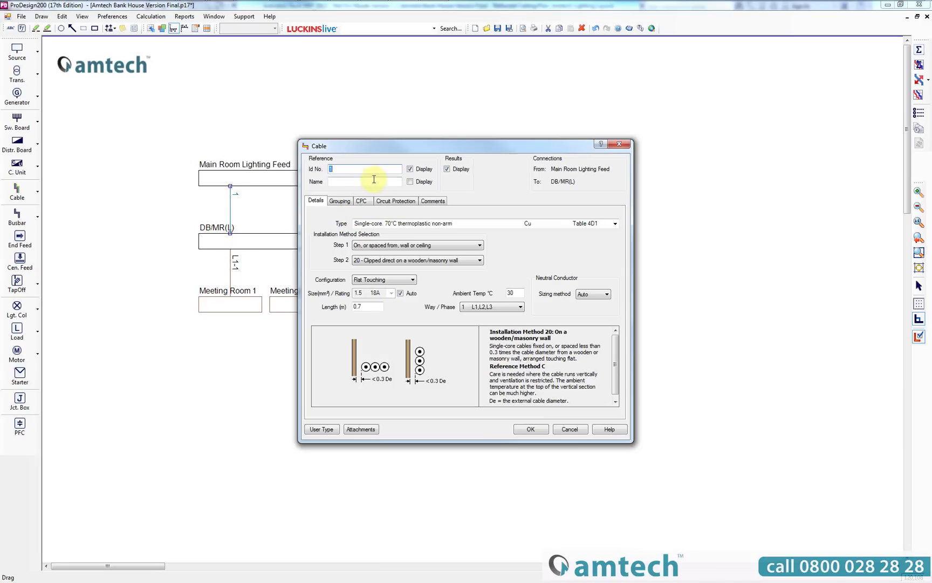
left_click(334, 181)
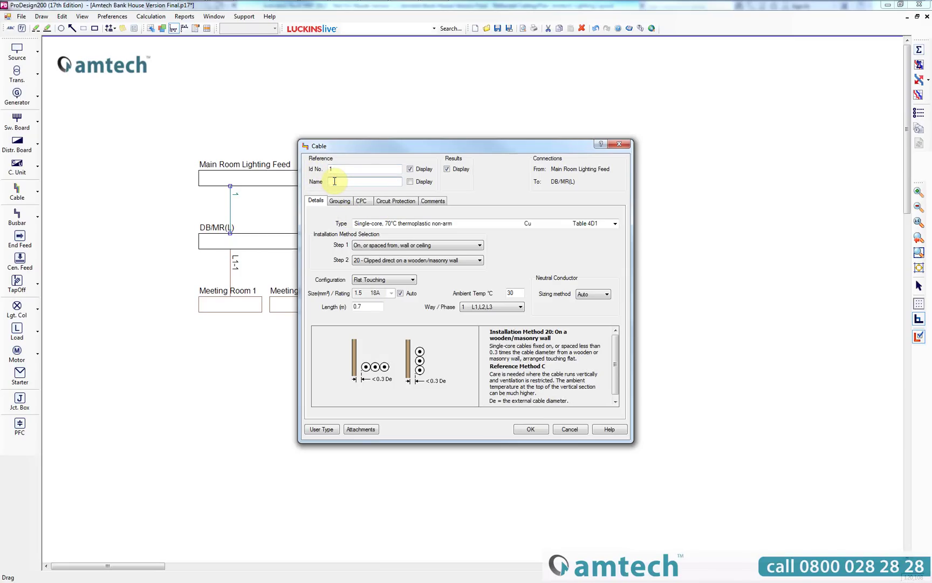
type("Feed to DB/MR1")
left_click(369, 306)
left_click_drag(369, 306, 356, 306)
type("10")
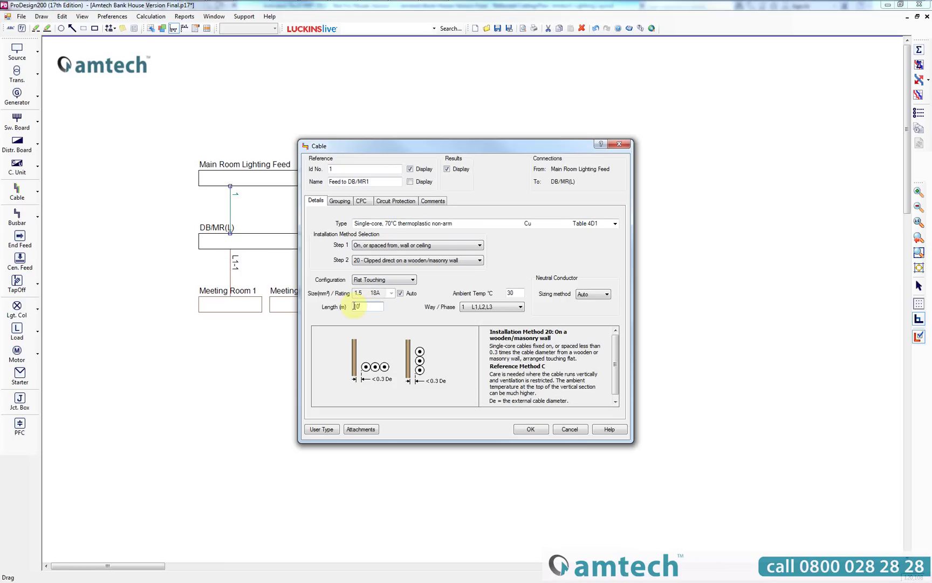
left_click(531, 430)
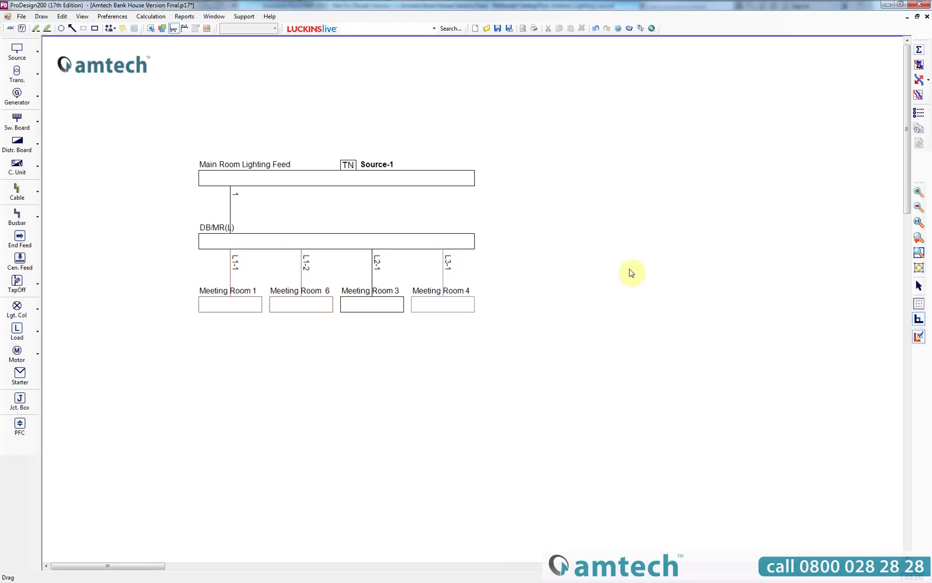
Check and calculate the network, confirming no connectivity errors, errors or warnings.
left_click(918, 51)
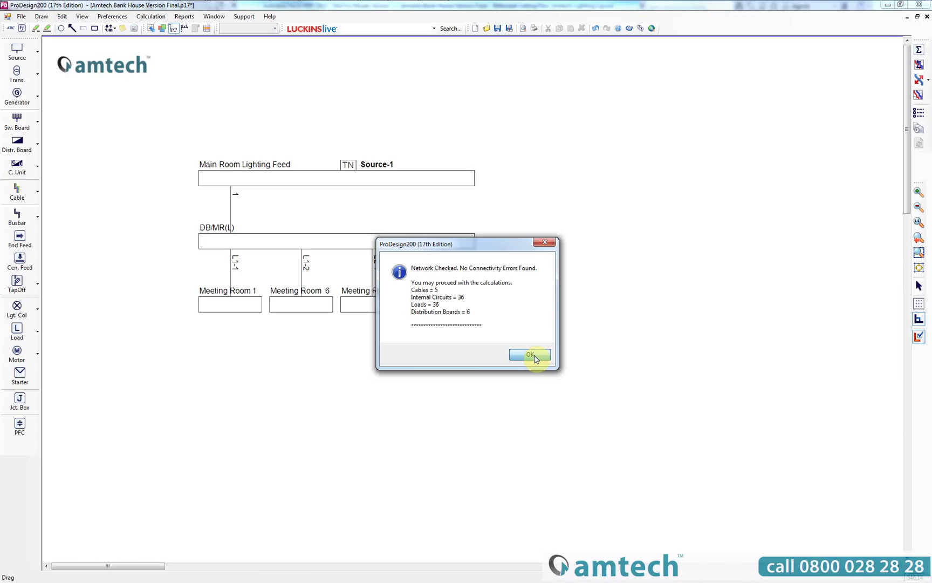
left_click(531, 354)
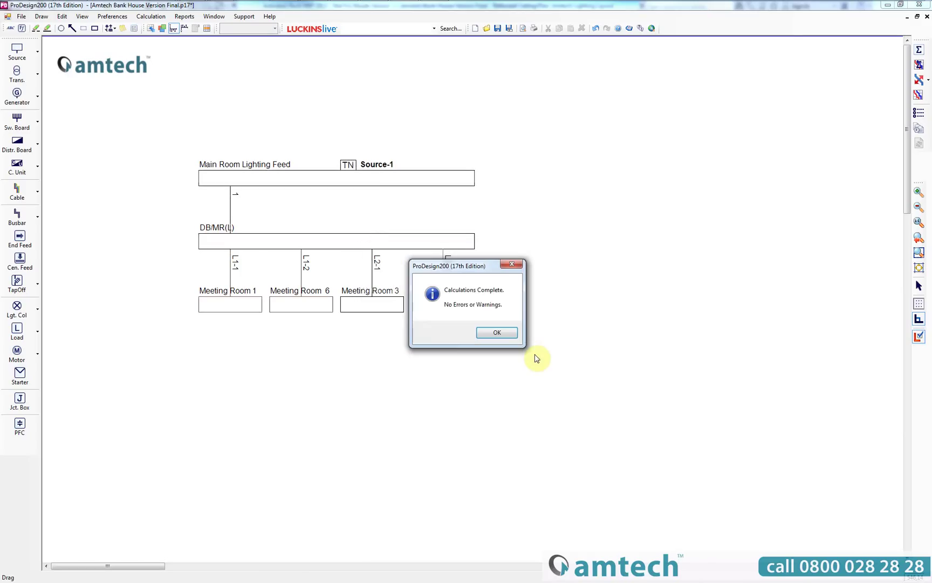
left_click(497, 333)
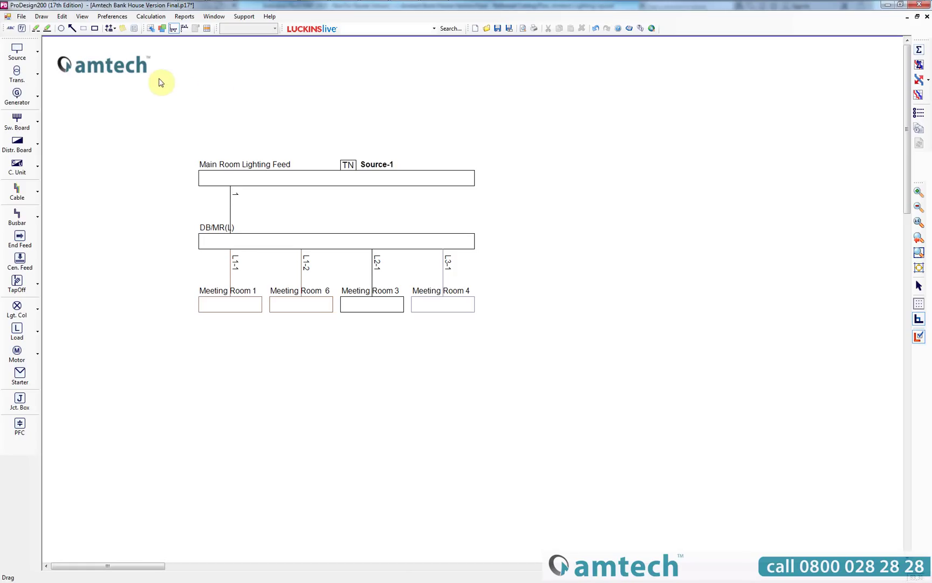
Return the design to Revit by saving the export file and confirming the success message.
left_click(21, 16)
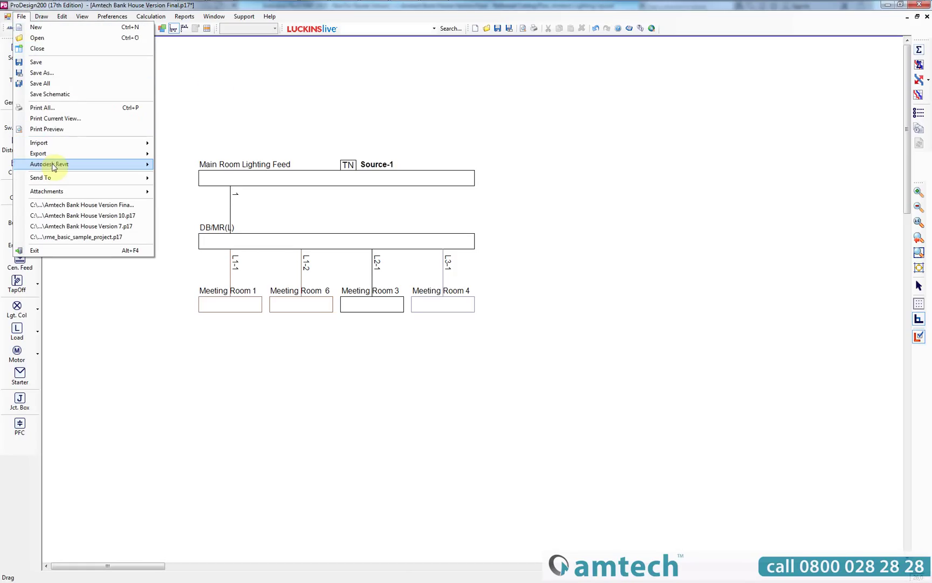
mouse_move(53, 167)
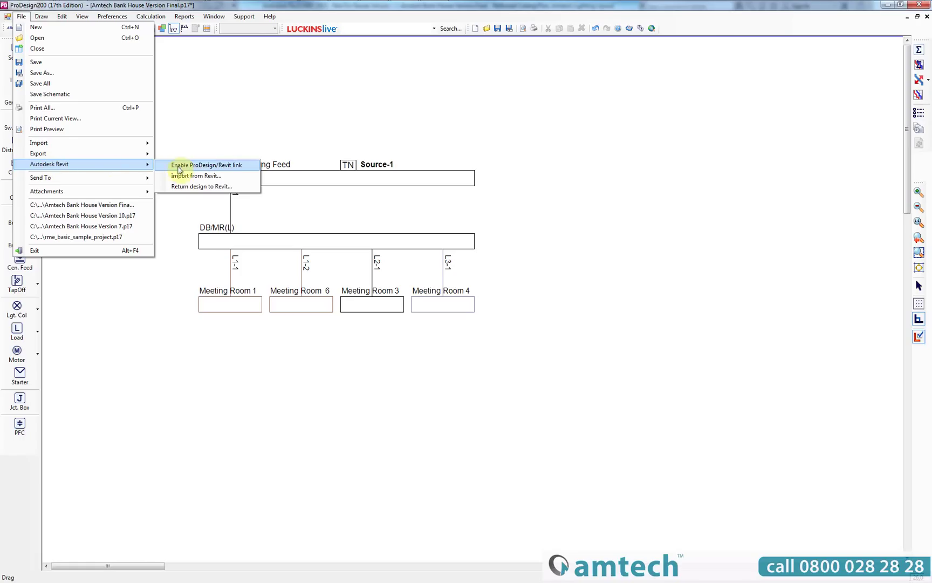
left_click(182, 187)
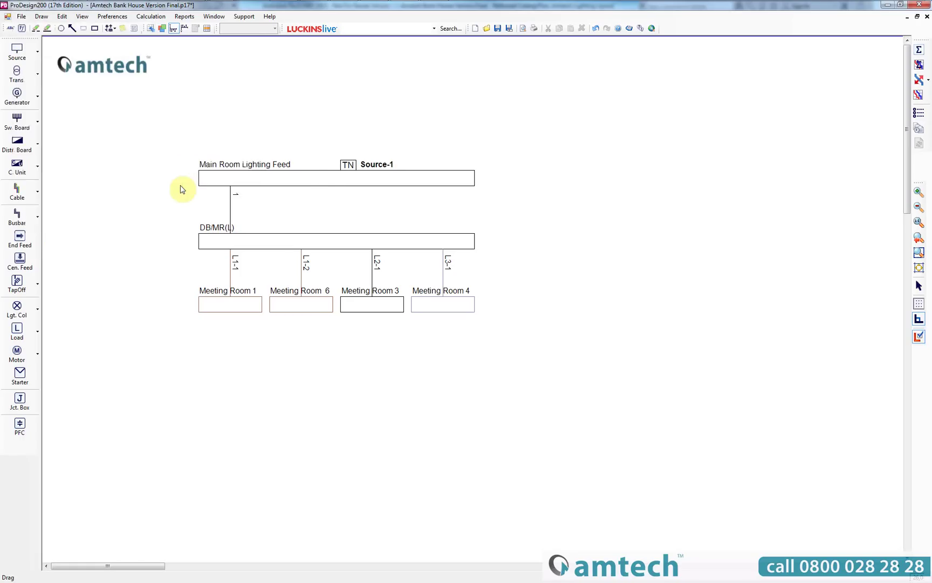
left_click(249, 229)
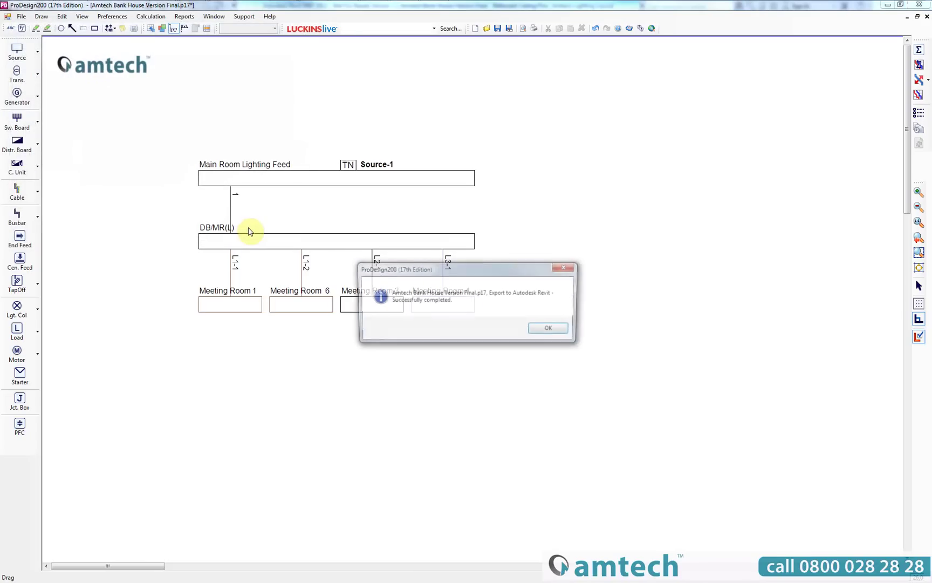
left_click(551, 329)
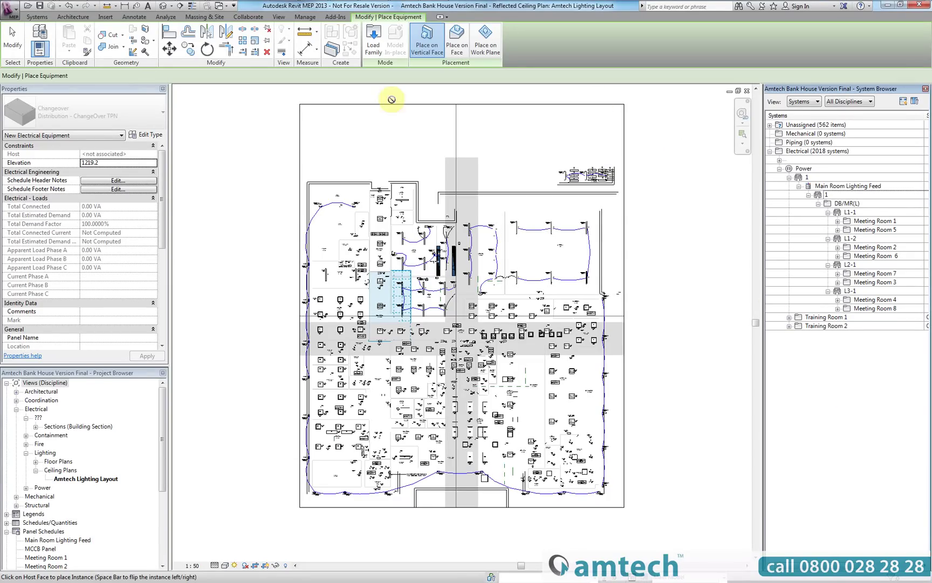
Import Amtech Bank House Version Final.PD2MEP into Revit through the Amtech ProDesign add-in.
left_click(333, 18)
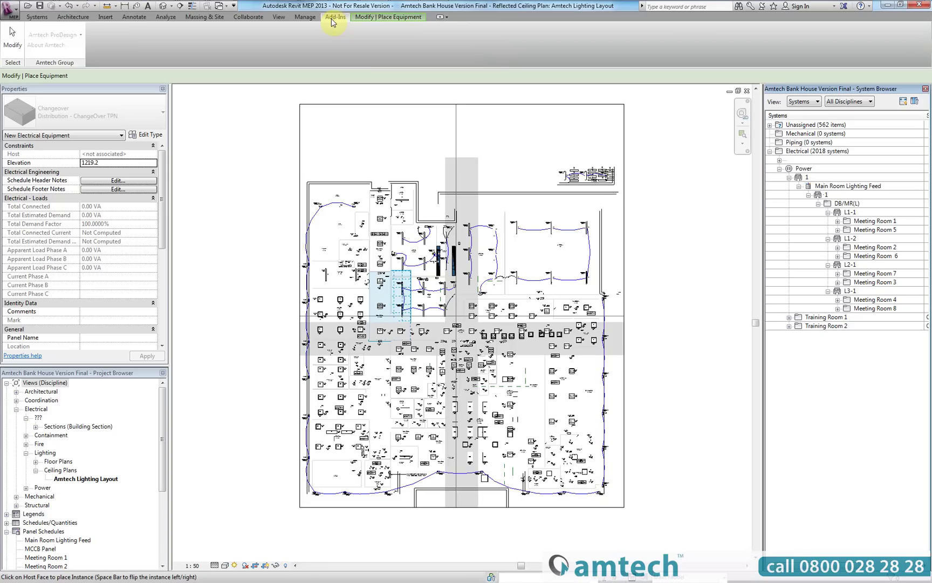
left_click(12, 38)
left_click(66, 34)
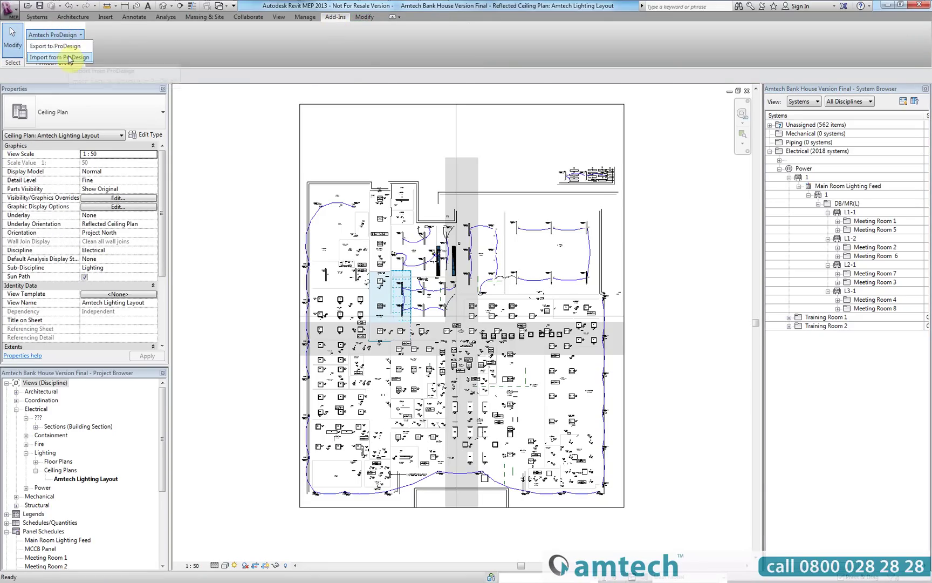
left_click(69, 57)
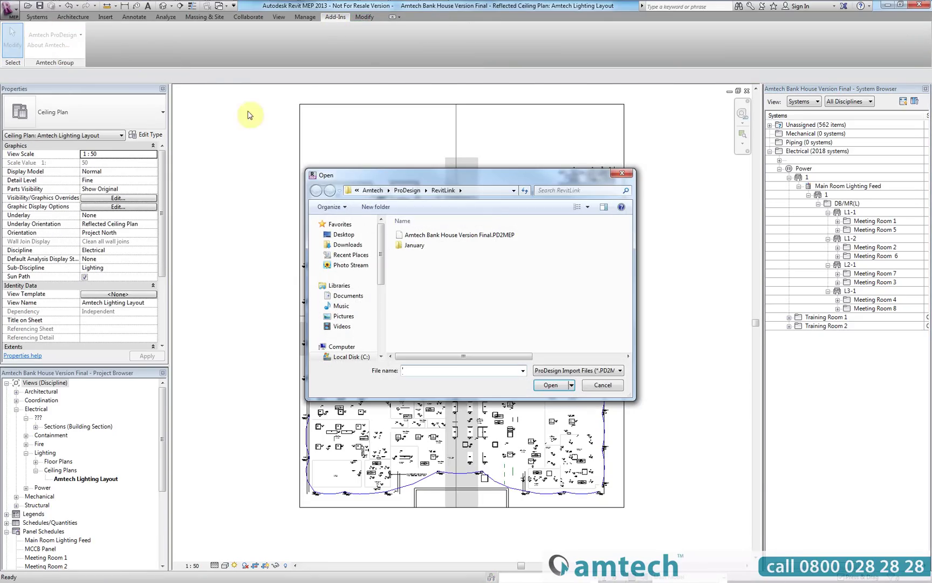
left_click(410, 235)
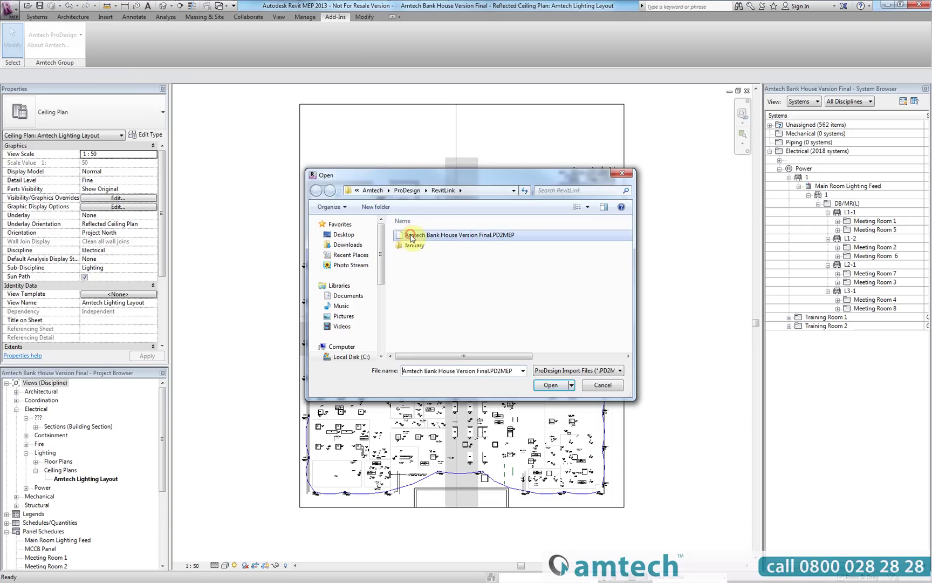
left_click(548, 385)
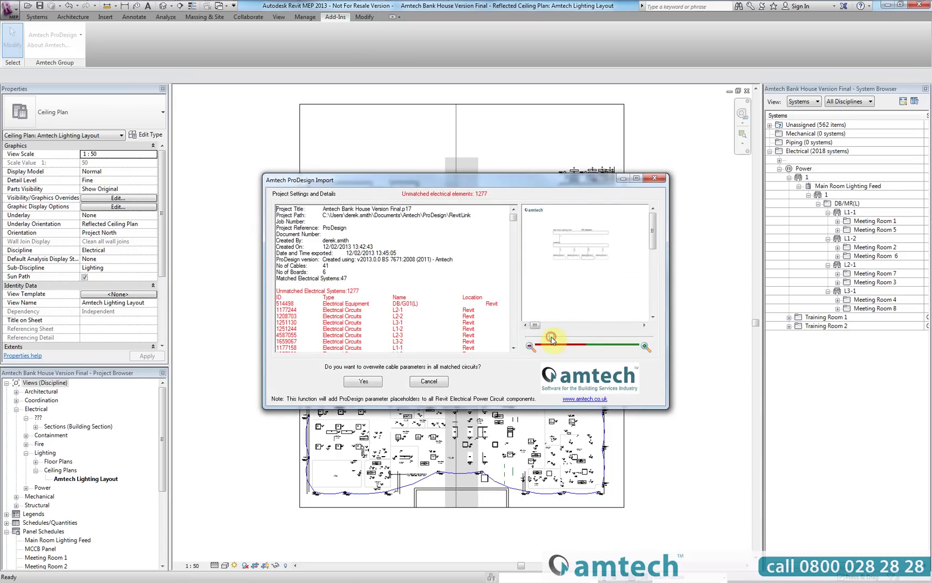
Finish the import, overwriting cable parameters in matched circuits and continuing past 1277 unmatched systems.
left_click_drag(551, 337, 565, 339)
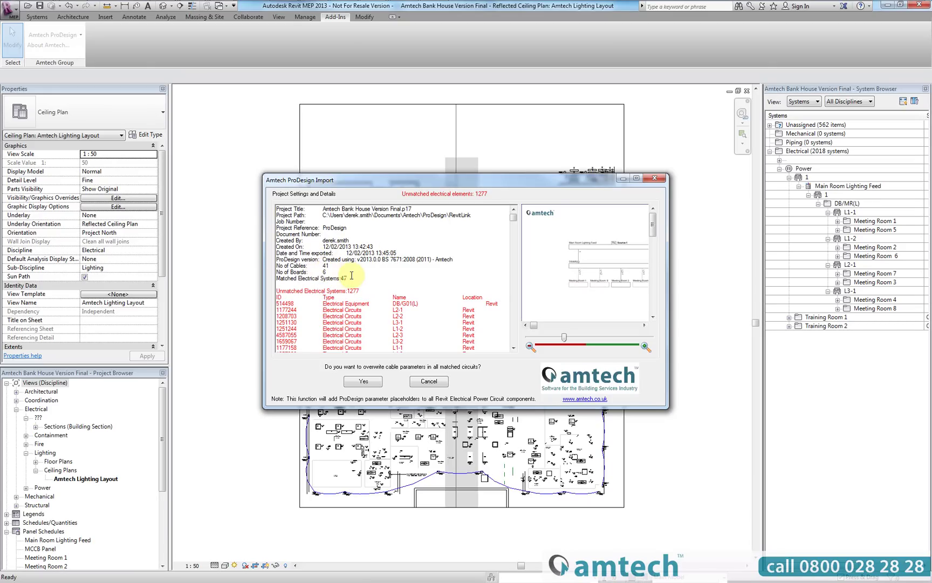
left_click(369, 383)
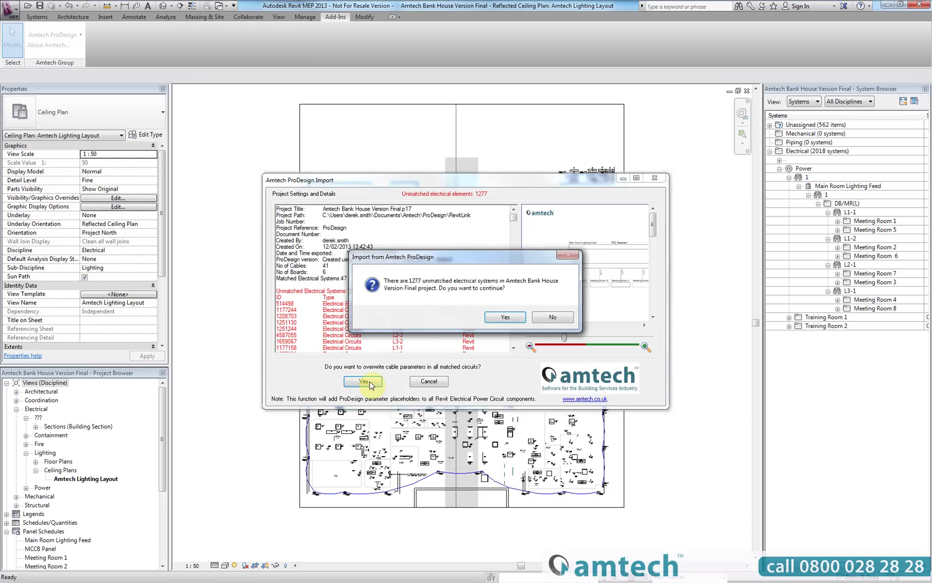
left_click(501, 318)
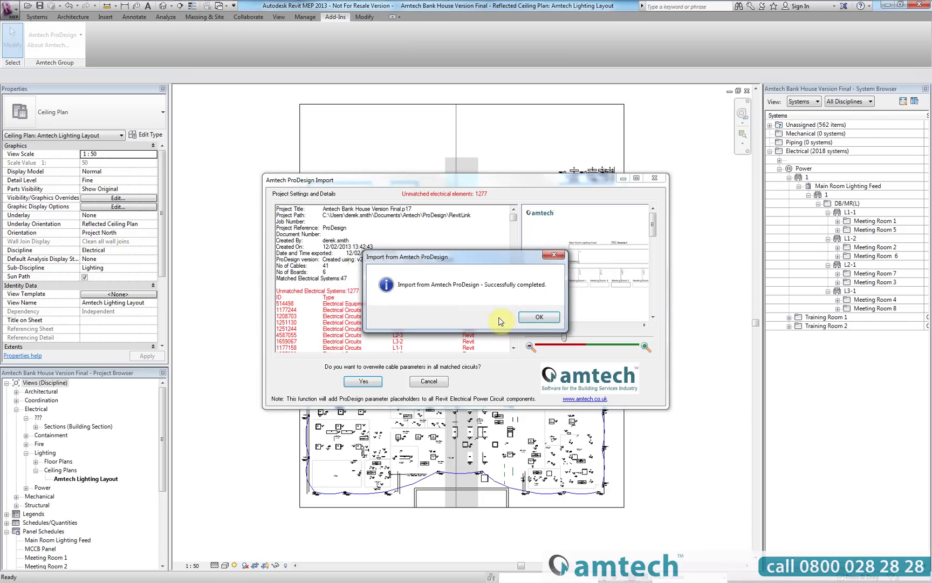
left_click(530, 317)
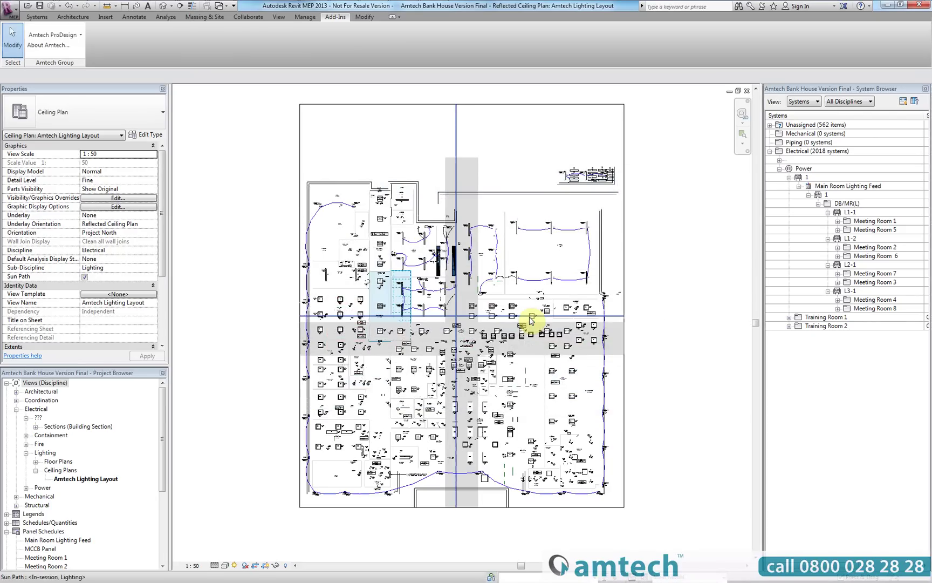
Select circuit 1 of Main Room Lighting Feed and check its Cable name 'Feed to DB/MR1' and 10 m length.
left_click(840, 198)
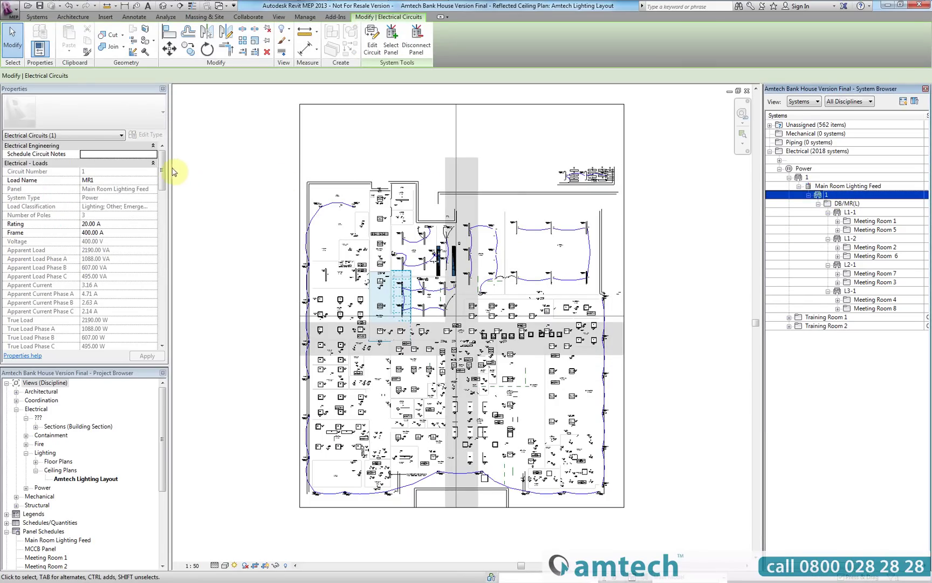
left_click_drag(166, 170, 162, 233)
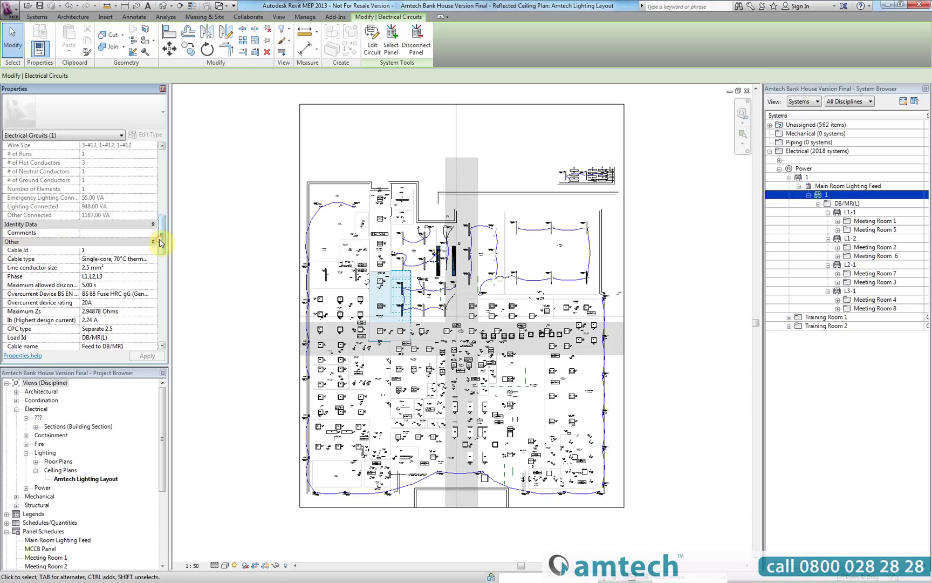
left_click_drag(160, 243, 162, 269)
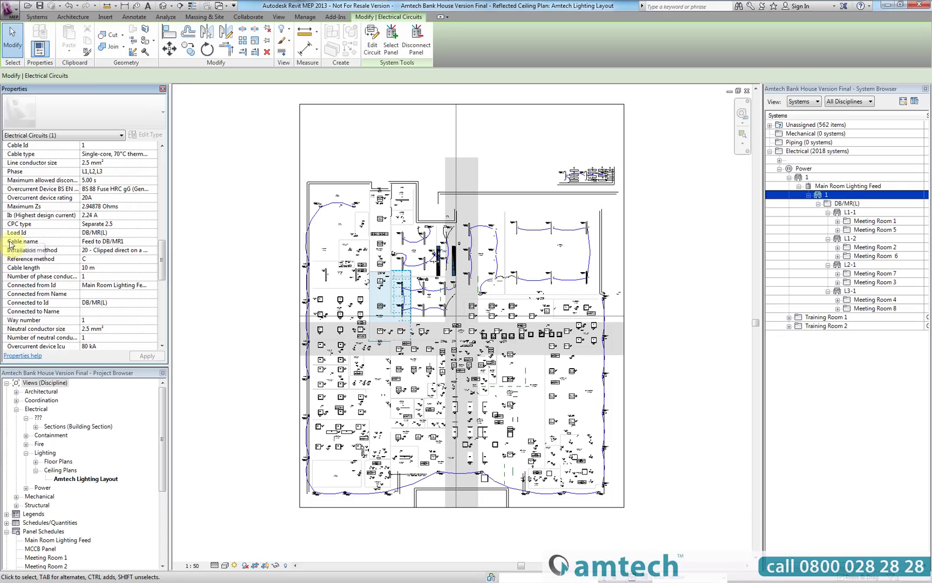
left_click(131, 242)
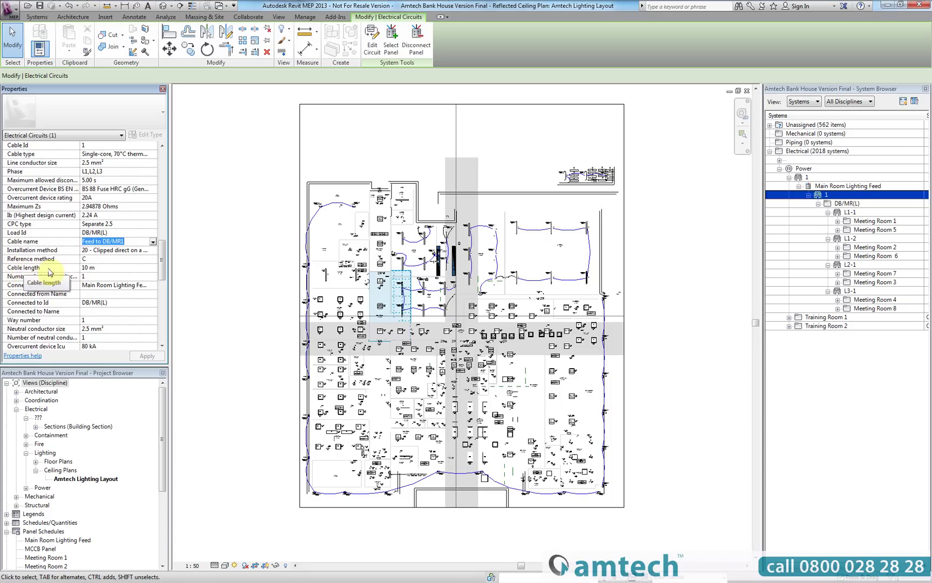
left_click(103, 268)
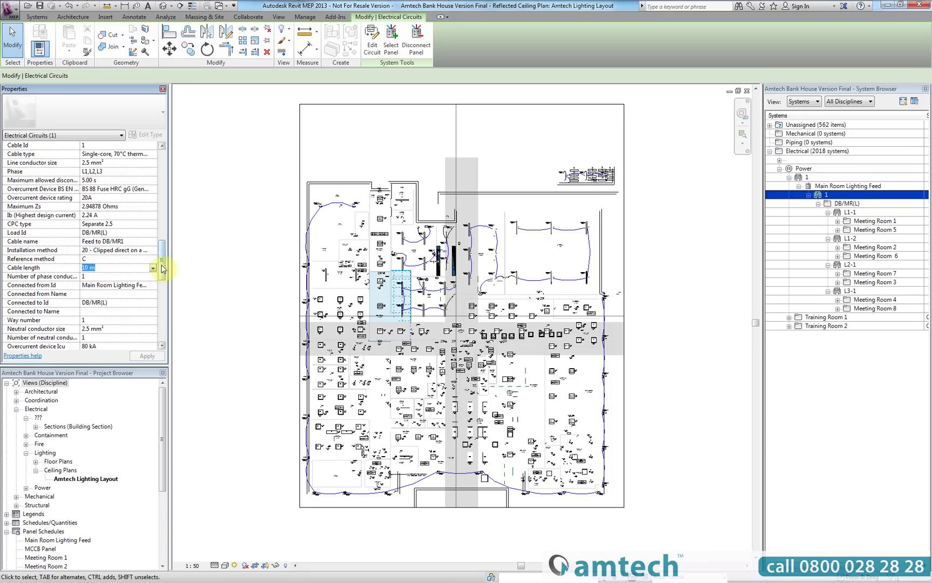
left_click_drag(160, 265, 162, 235)
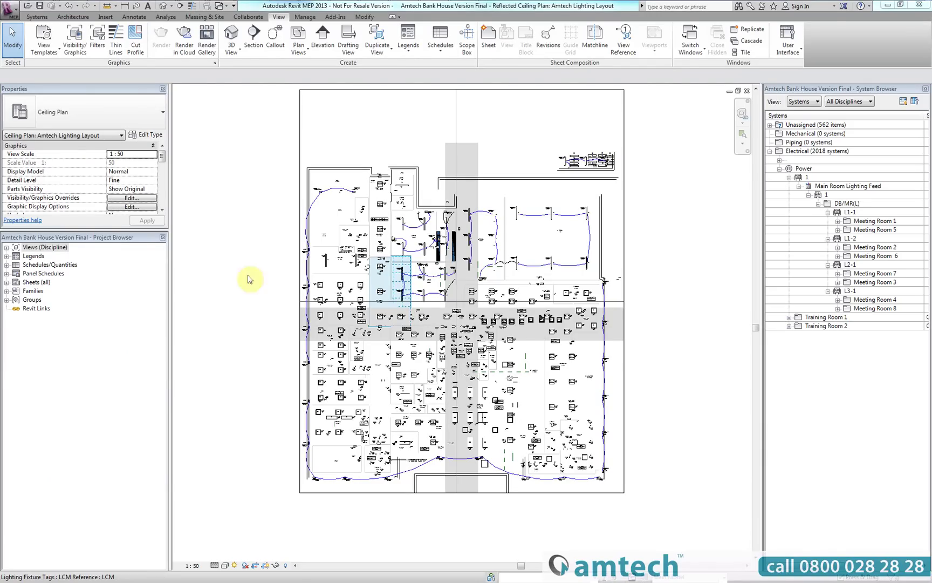
Expand Panel Schedules in the Project Browser to list Main Room Lighting Feed, MCCB Panel and the room schedules.
left_click(53, 274)
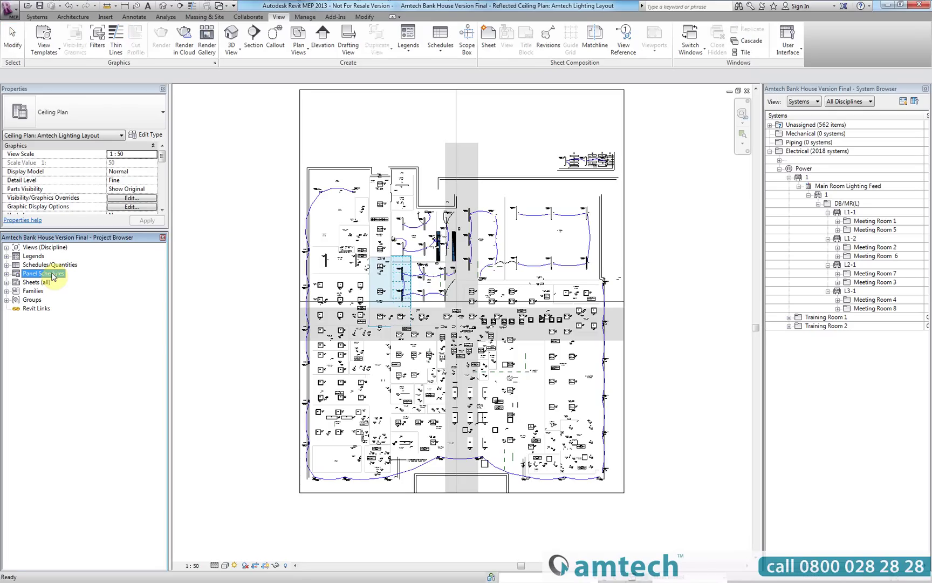
left_click(7, 273)
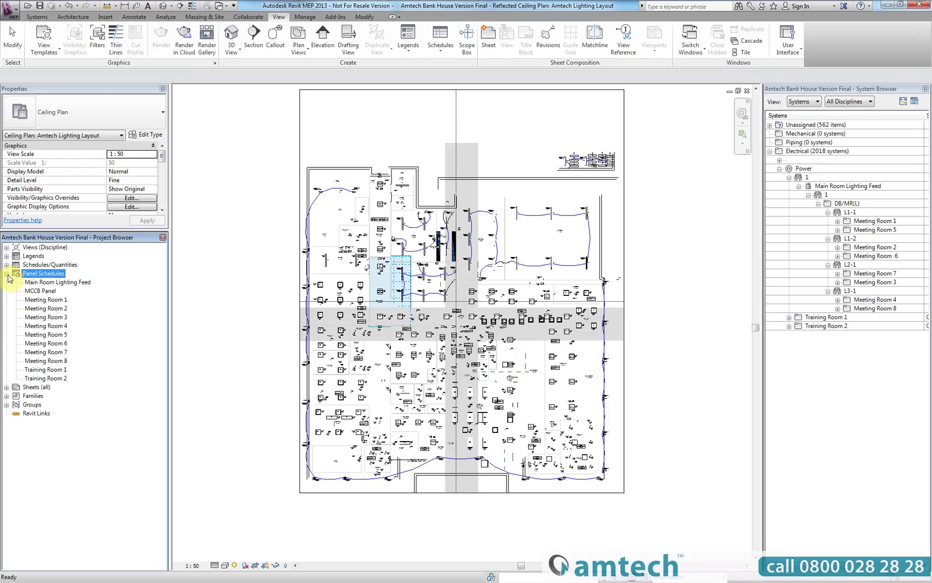
Open the Meeting Room 1 panel schedule, then expand the project's Sheets list.
double_click(45, 301)
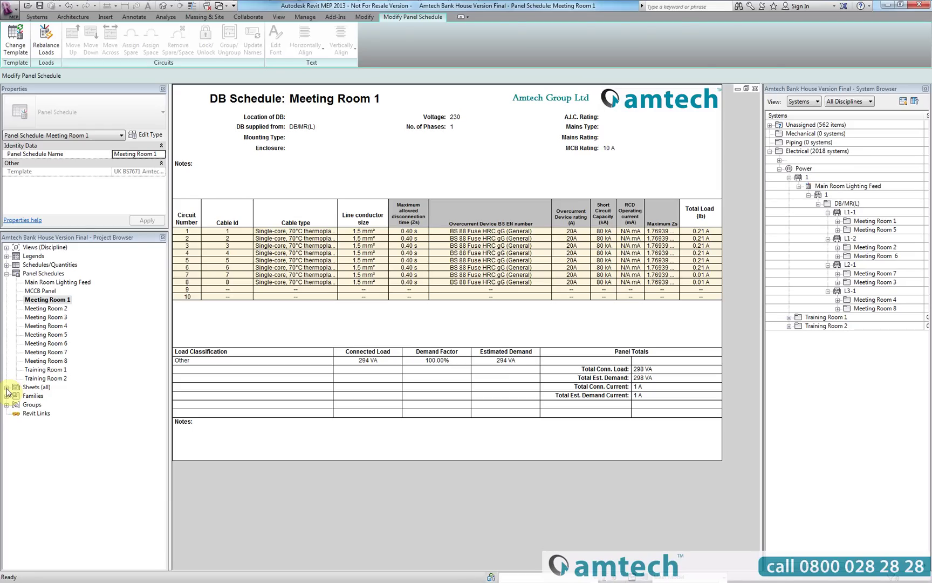
left_click(7, 388)
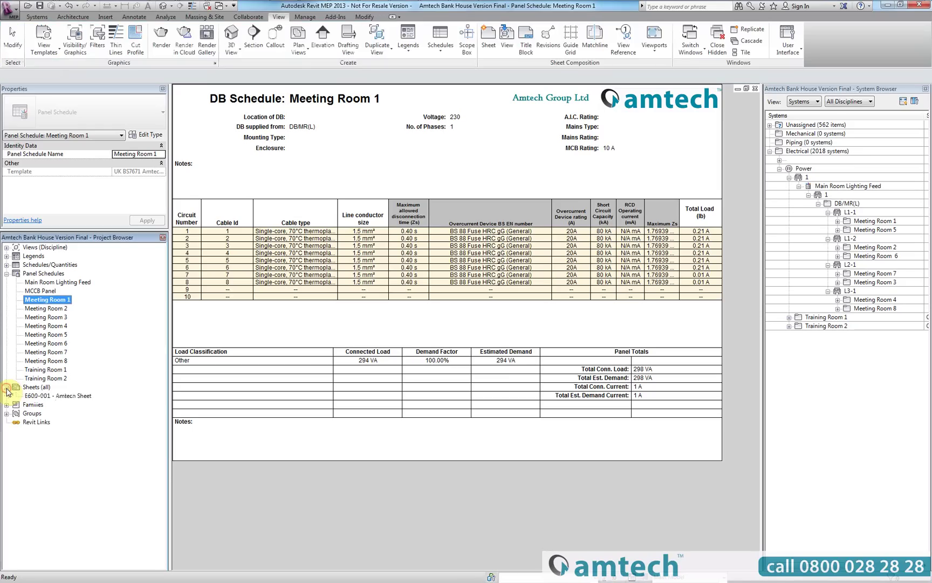
Open sheet E600-001 - Amtech Sheet and place the Meeting Room 1 schedule near its bottom centre.
double_click(62, 397)
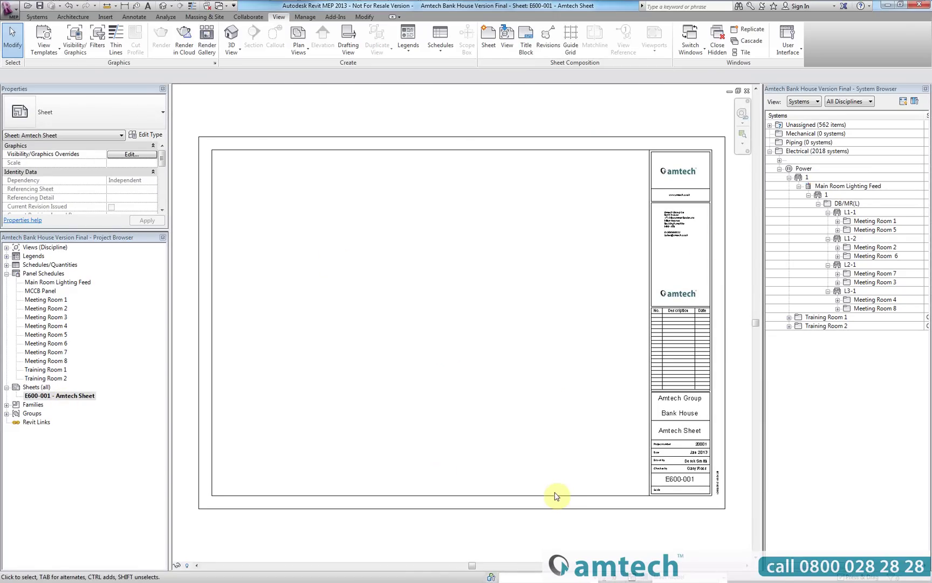
left_click(43, 301)
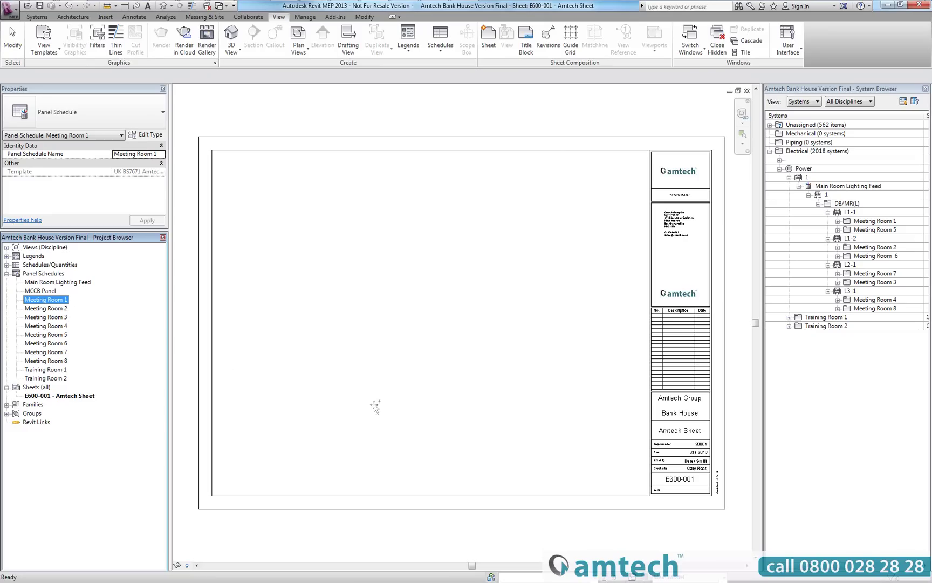
left_click_drag(375, 408, 426, 408)
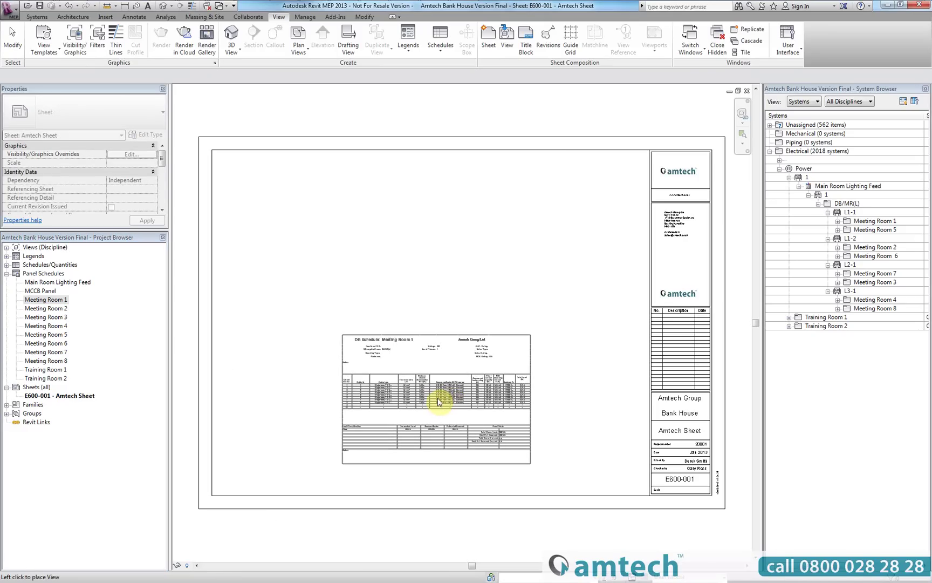
left_click(438, 397)
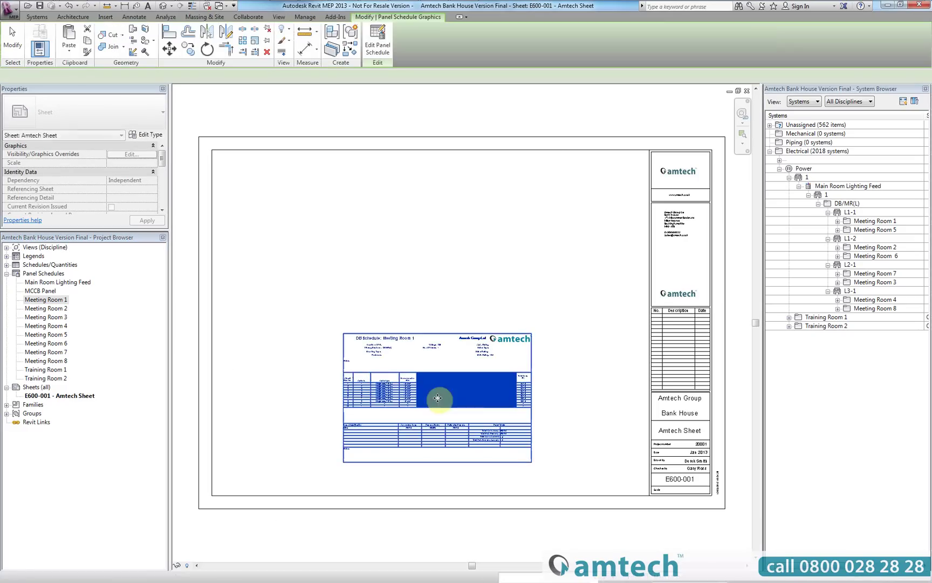
left_click(557, 395)
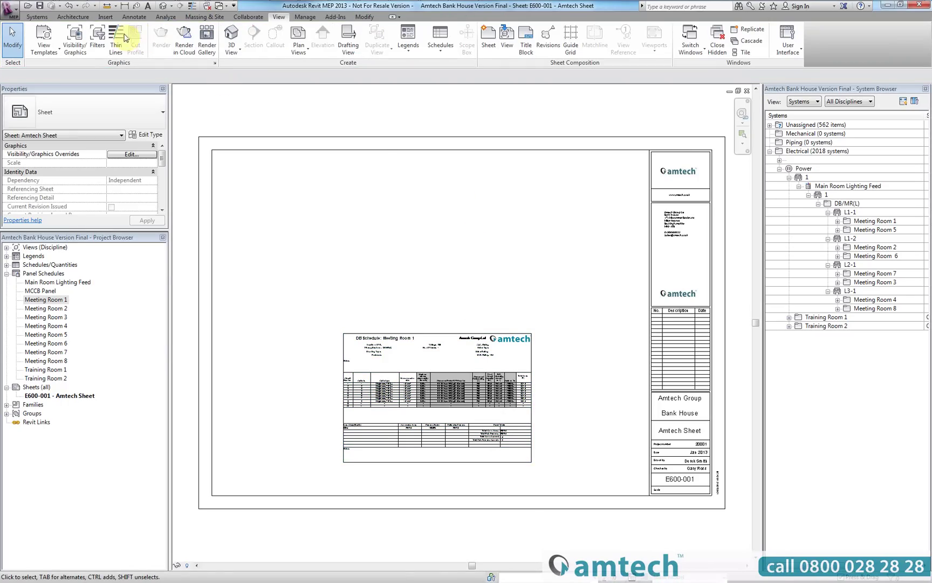
Insert 'ProDesign Bank House Schematic' as an image at the sheet's top-left and enlarge it.
left_click(106, 17)
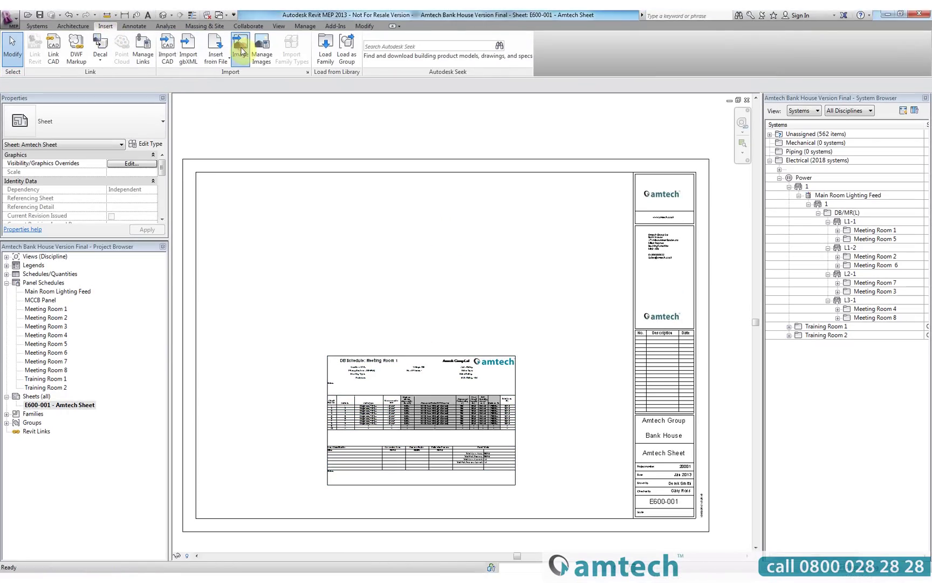
left_click(240, 37)
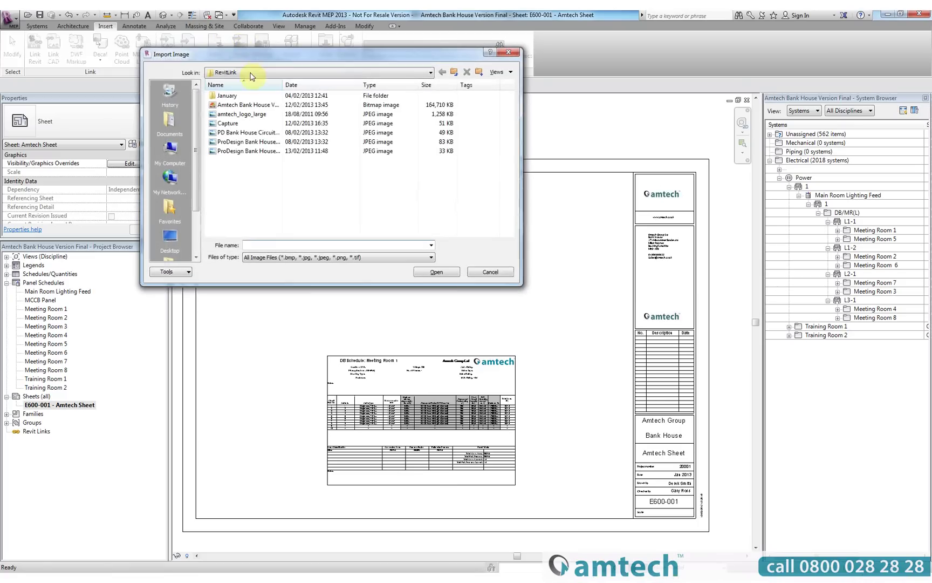
left_click_drag(282, 82, 347, 84)
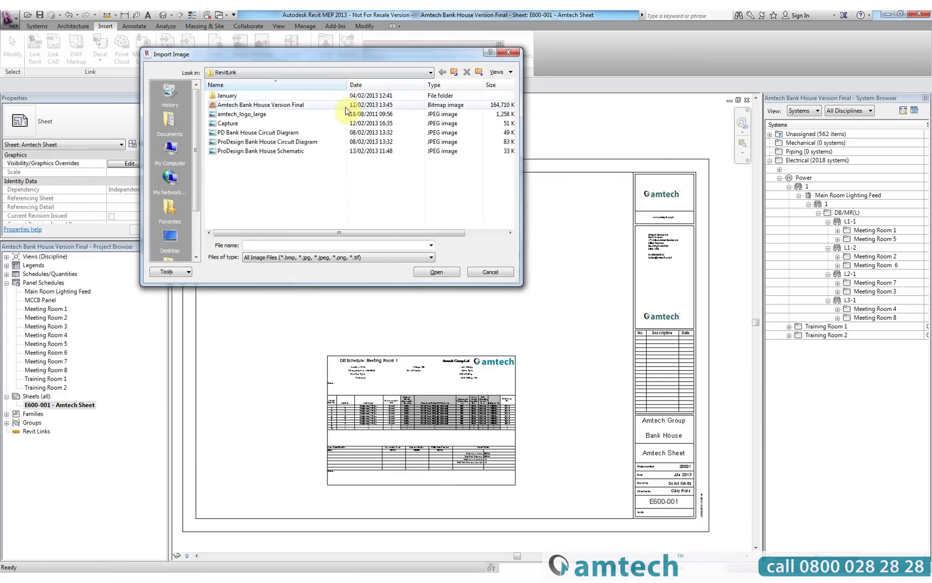
left_click(318, 151)
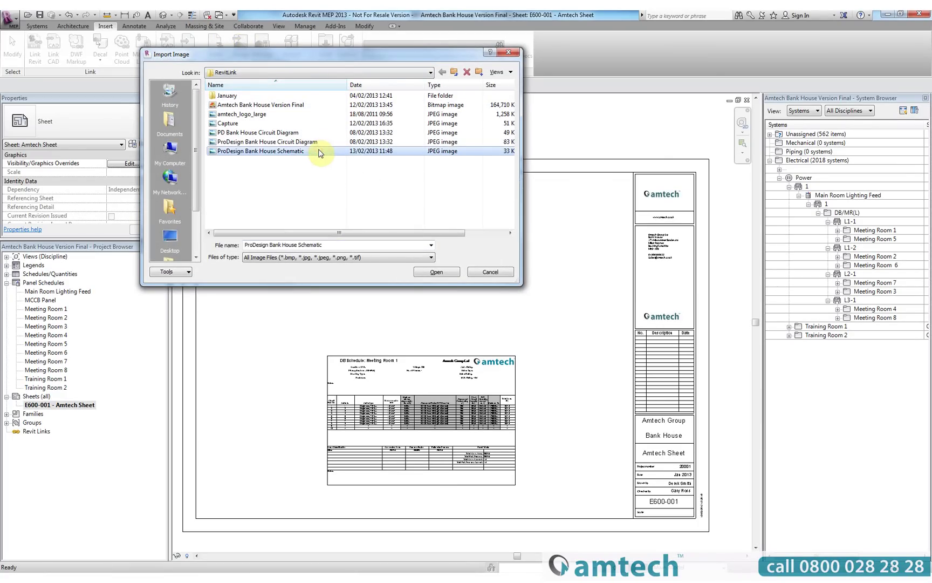
left_click(432, 272)
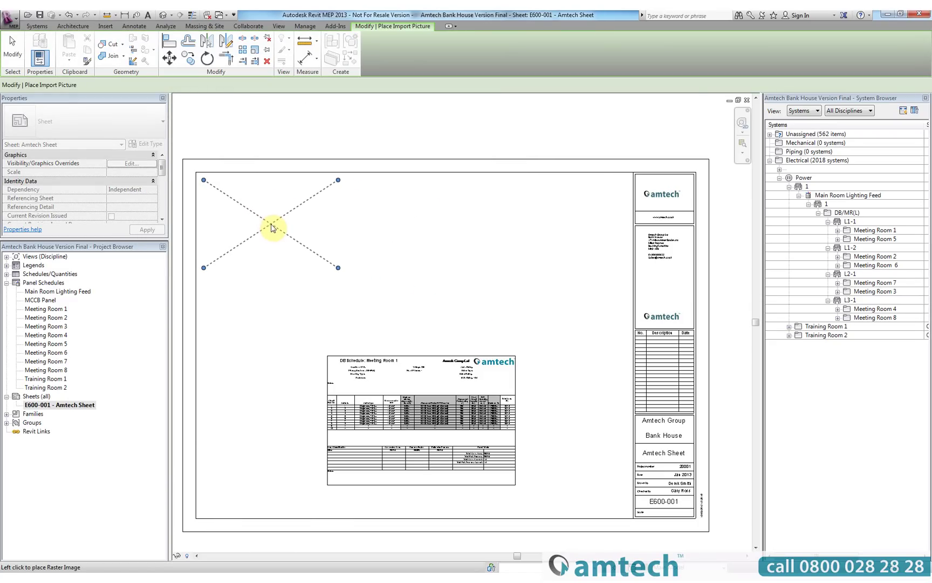
left_click(272, 225)
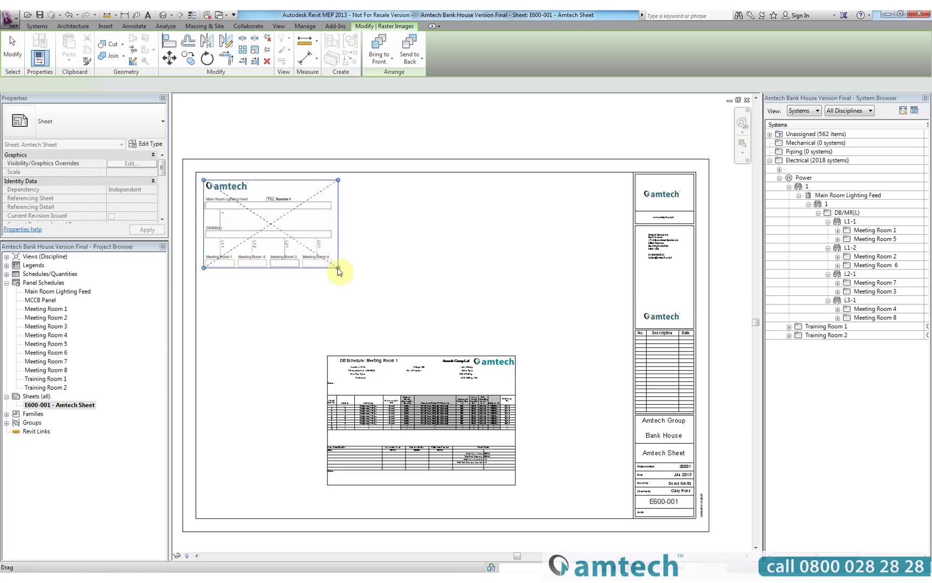
left_click_drag(340, 267, 379, 294)
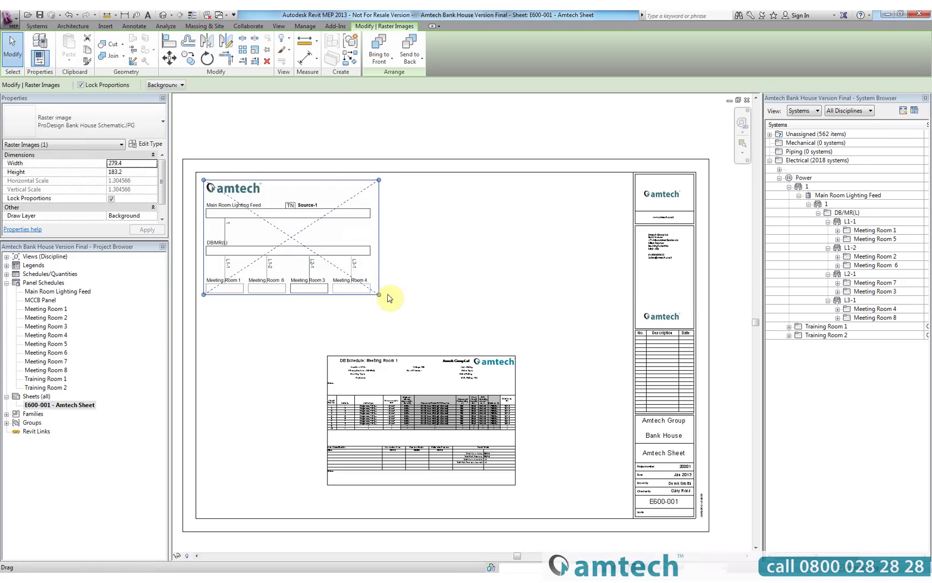
left_click(413, 298)
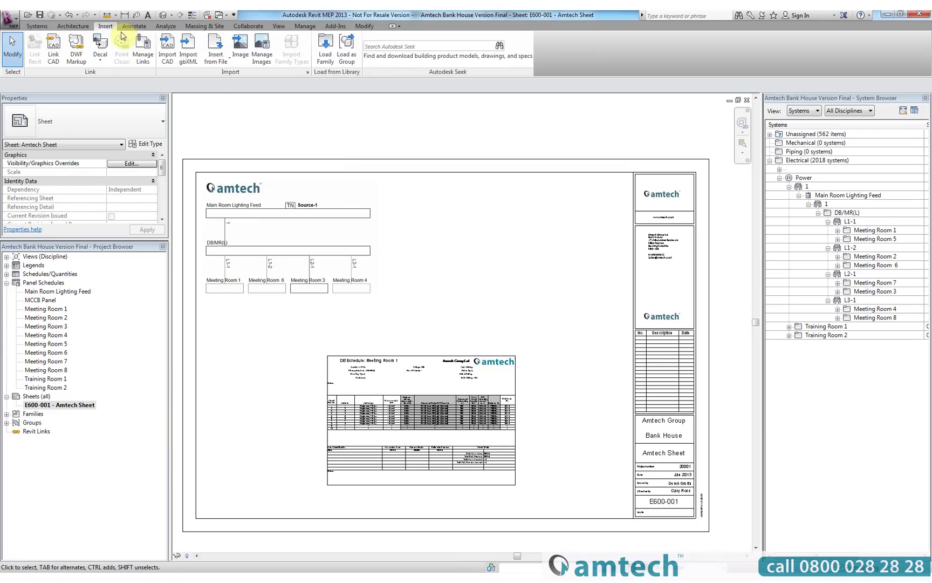
Insert 'ProDesign Bank House Circuit Diagram' as an image at the sheet's top right and enlarge it.
left_click(240, 43)
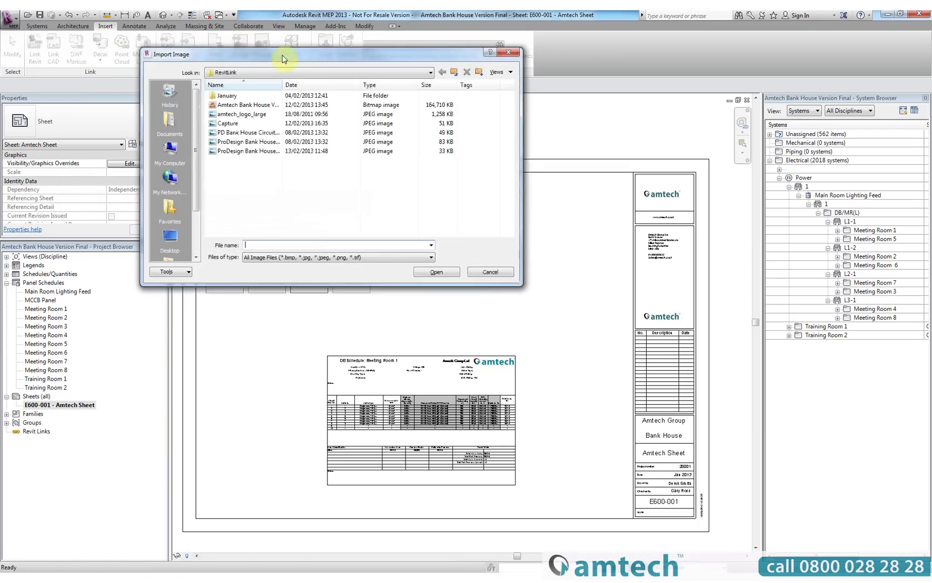
left_click_drag(283, 84, 351, 85)
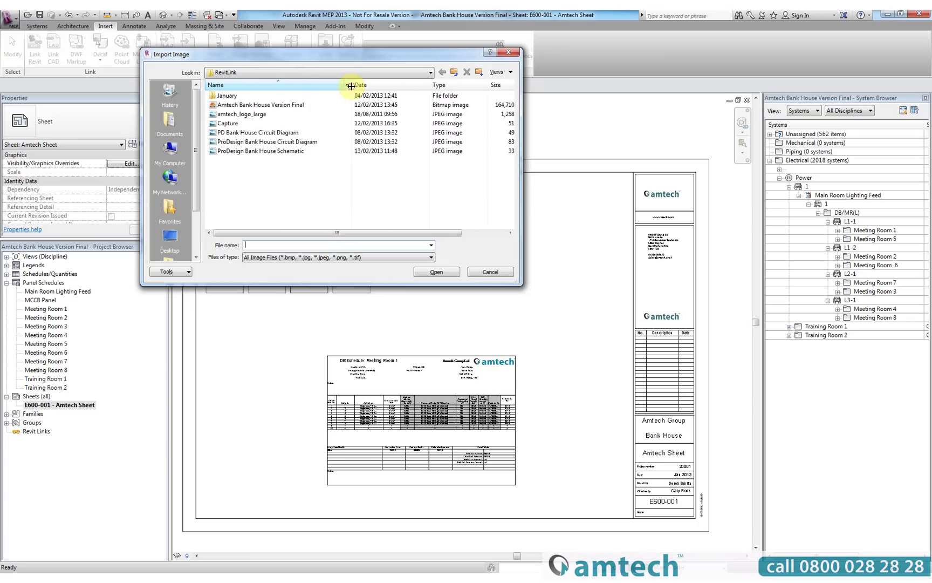
left_click(313, 142)
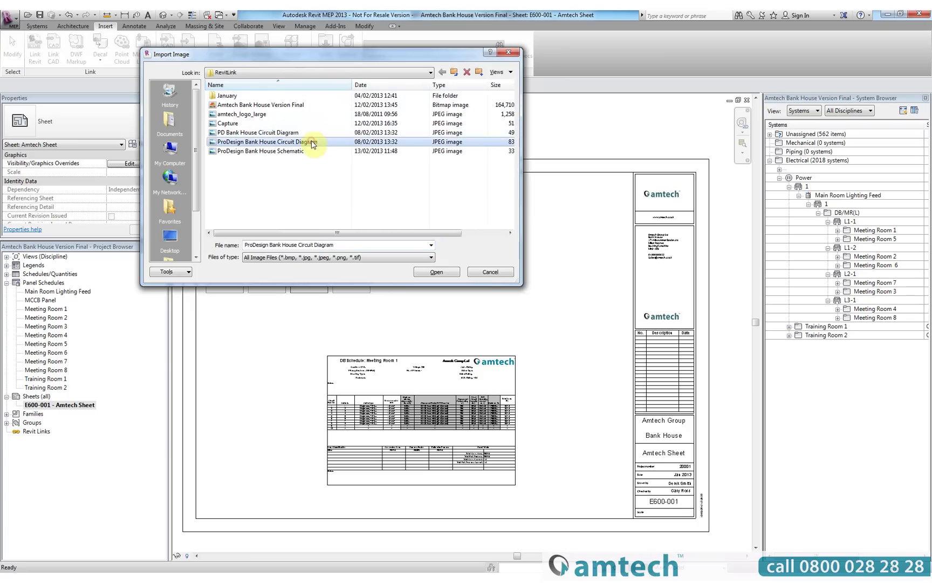
left_click(435, 272)
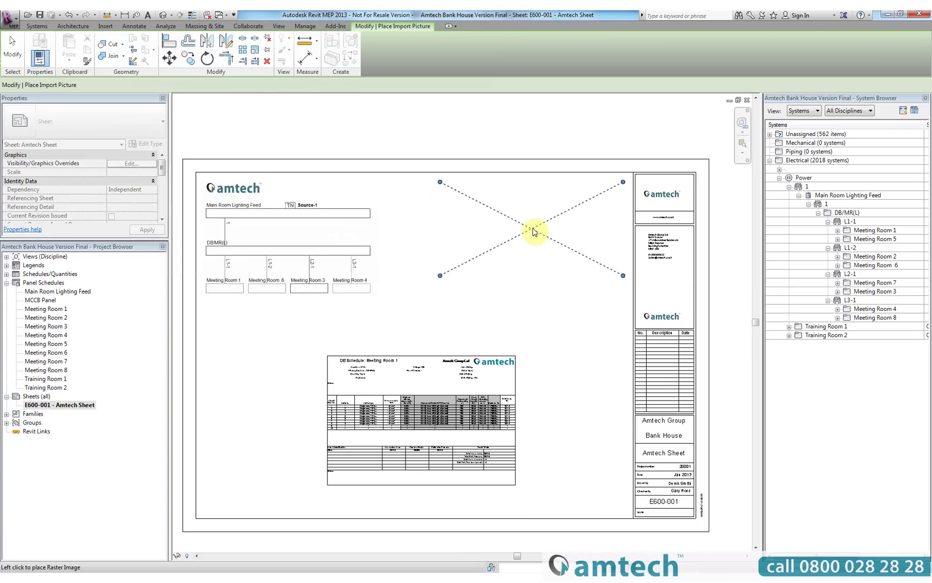
left_click(536, 229)
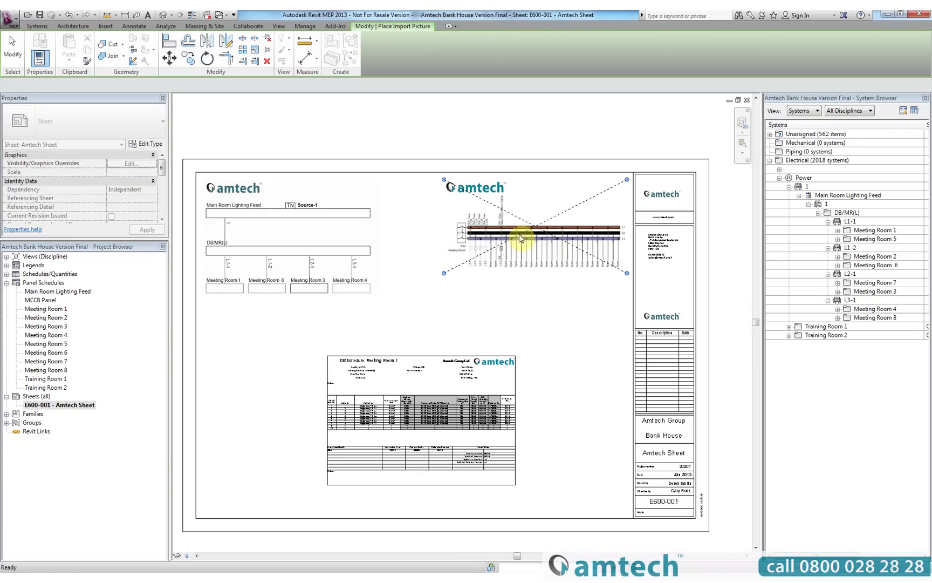
left_click_drag(446, 273, 406, 291)
left_click(443, 326)
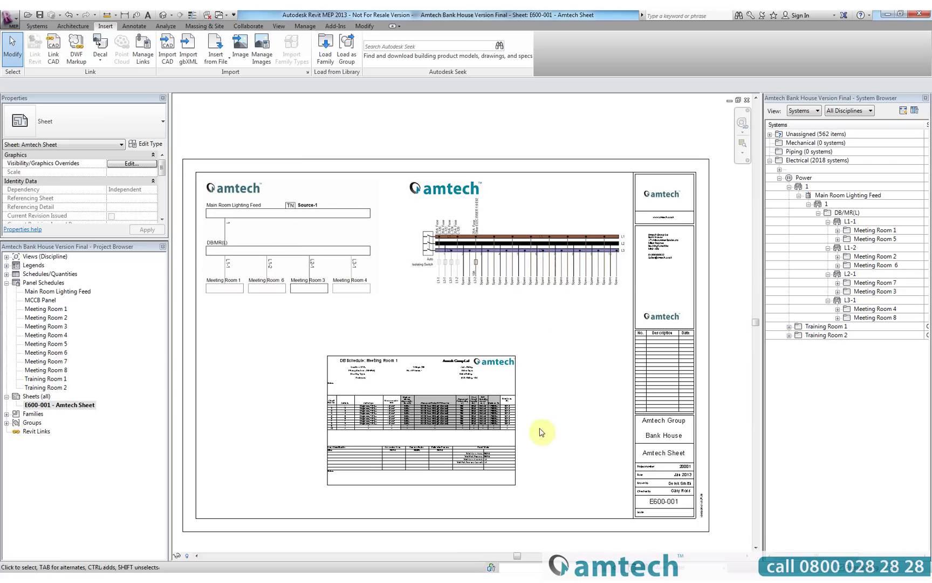
scroll(438, 452, "up", 4)
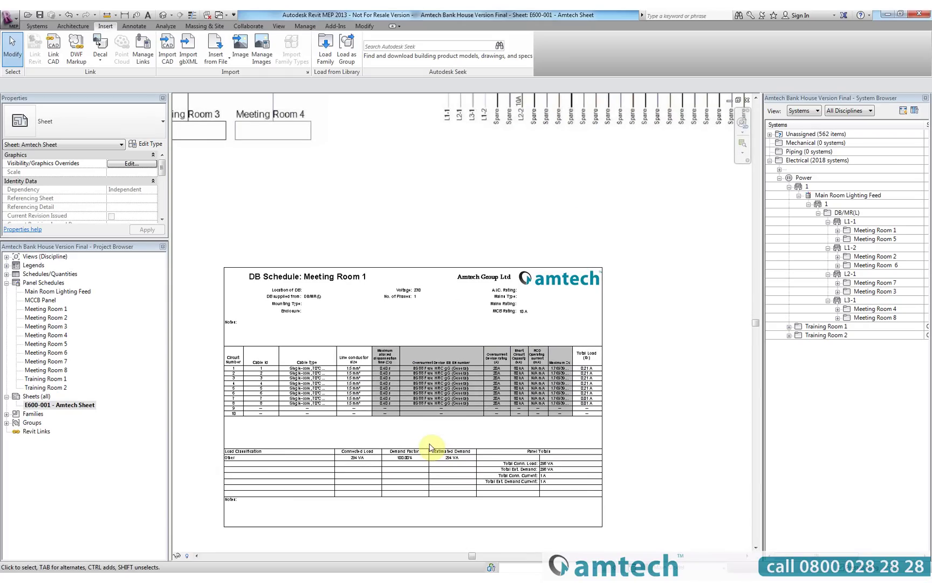
scroll(430, 446, "down", 4)
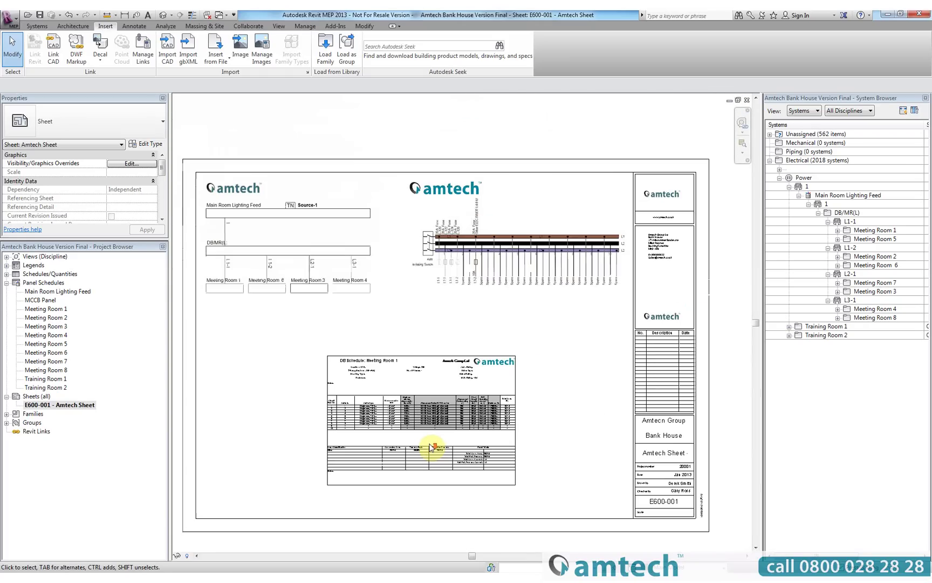